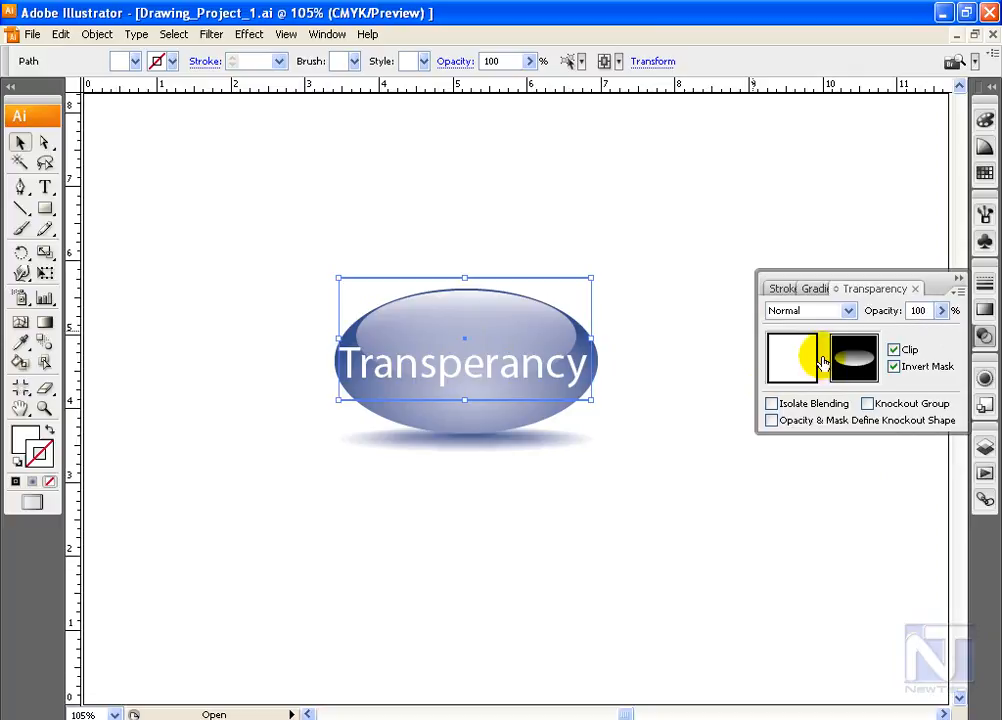
Disable the opacity mask on the white highlight shape and undo the change
left_click(958, 291)
left_click(838, 391)
left_click(958, 291)
left_click(877, 375)
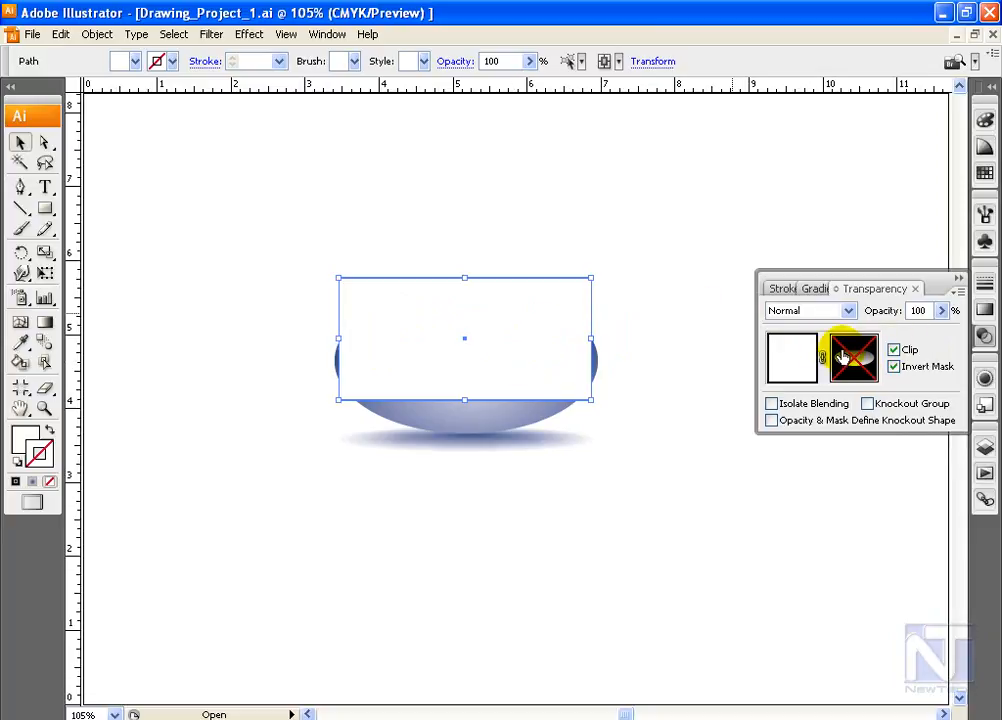
key("ctrl+z")
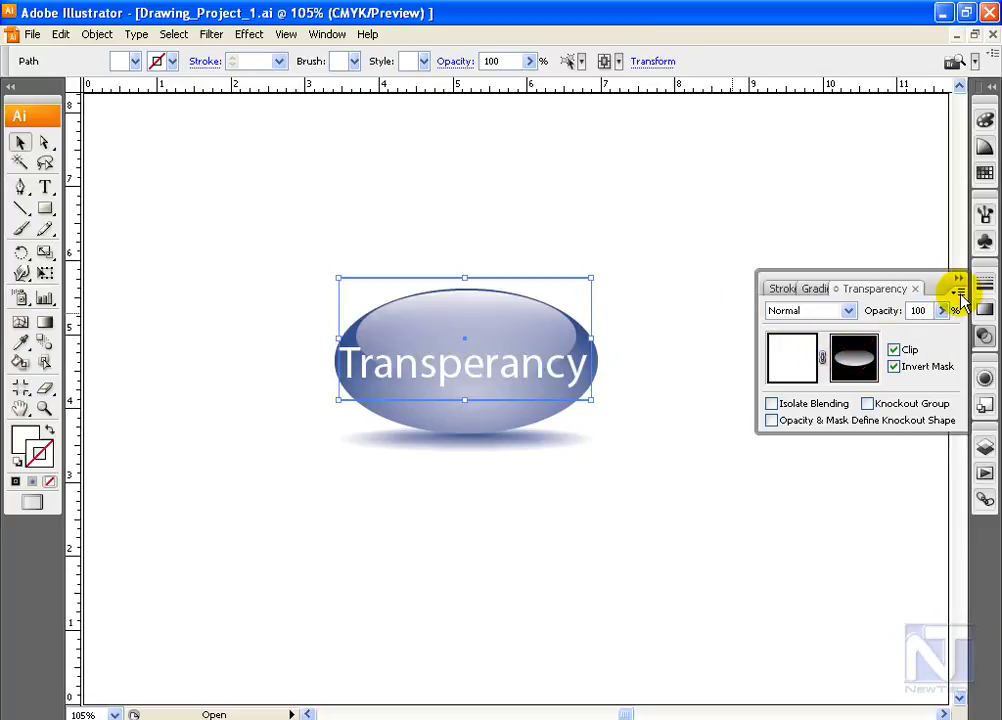
Release and remake the highlight's opacity mask, and try it with Invert Mask off before turning the option back on
left_click(958, 292)
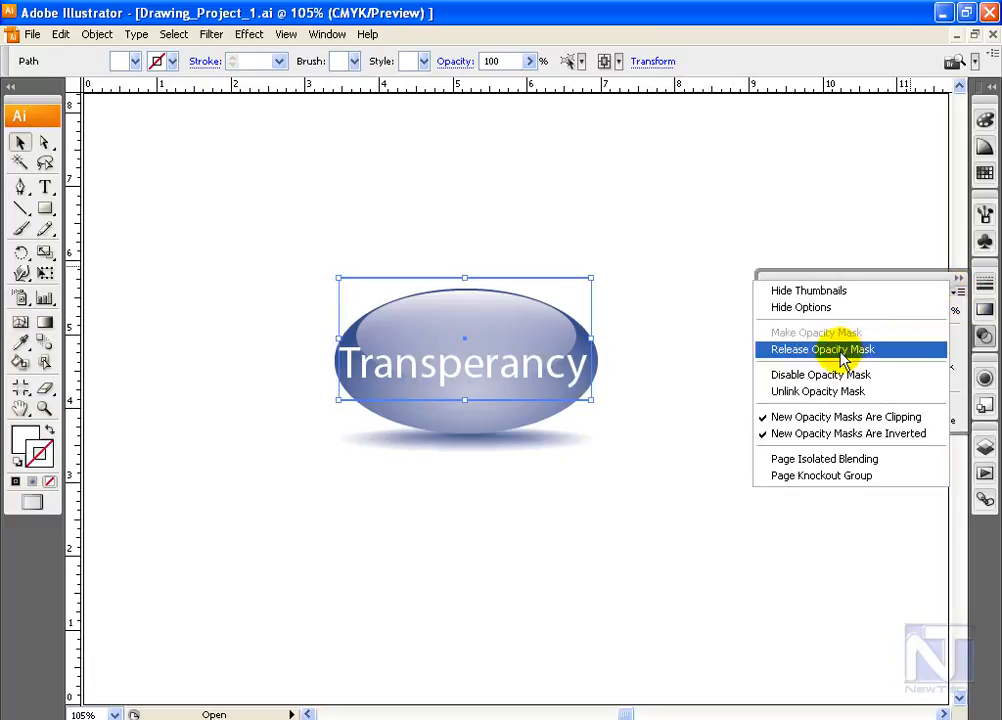
left_click(846, 352)
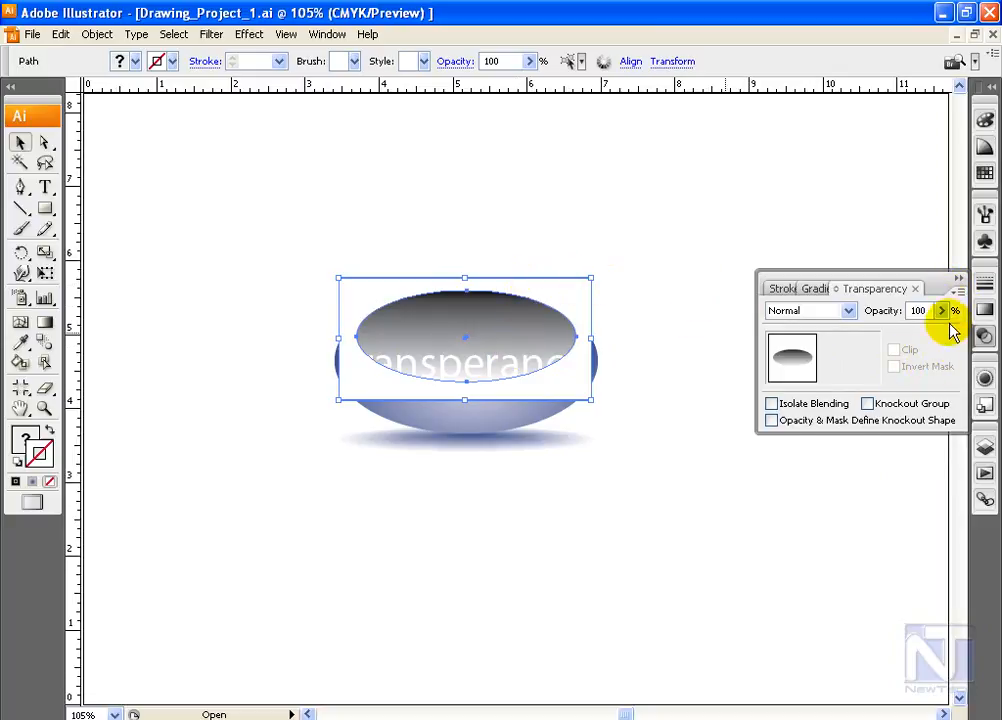
left_click(958, 291)
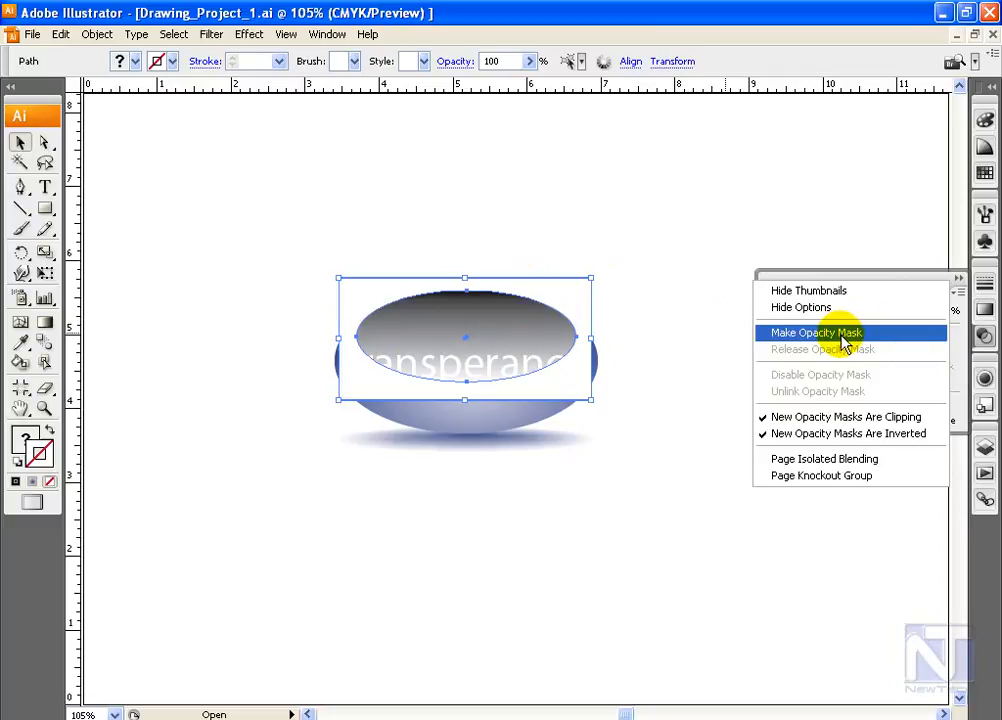
left_click(850, 335)
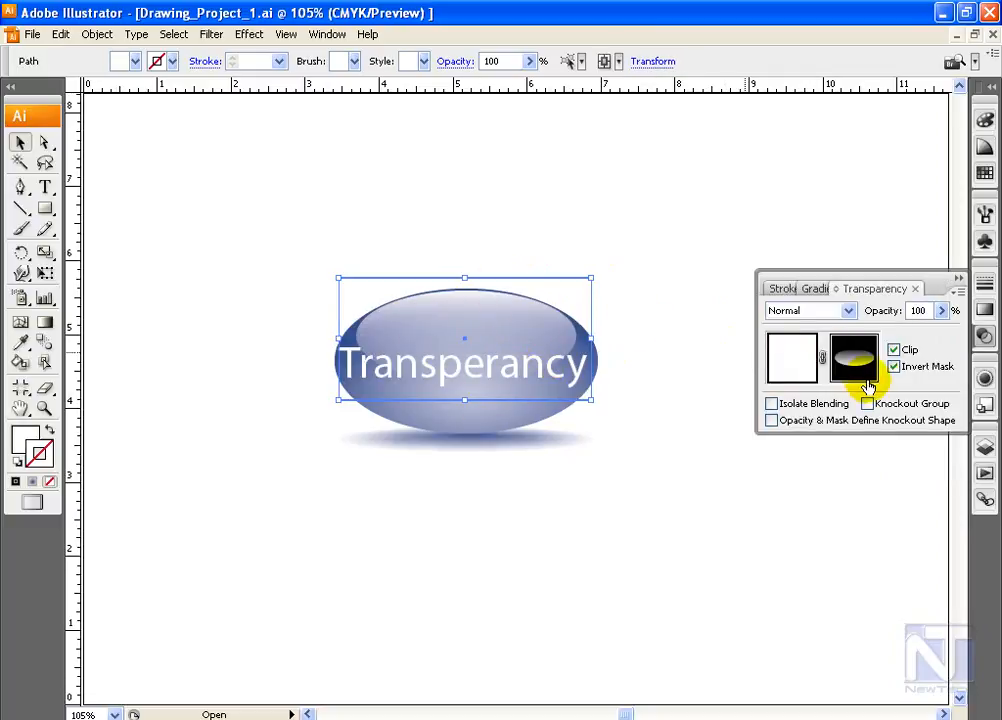
left_click(895, 367)
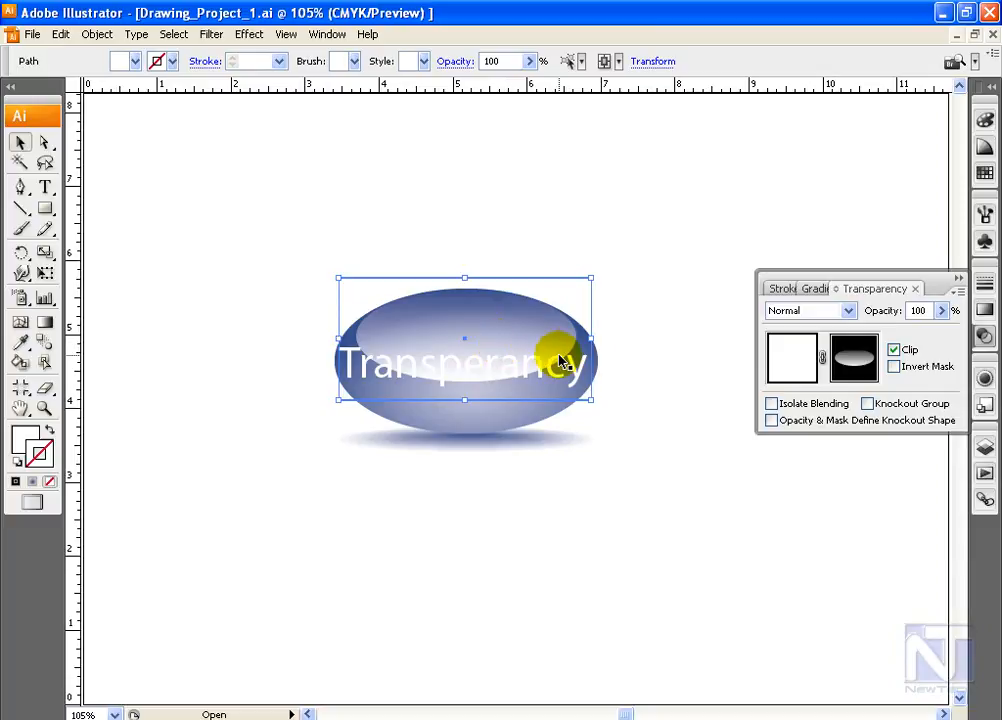
left_click(894, 368)
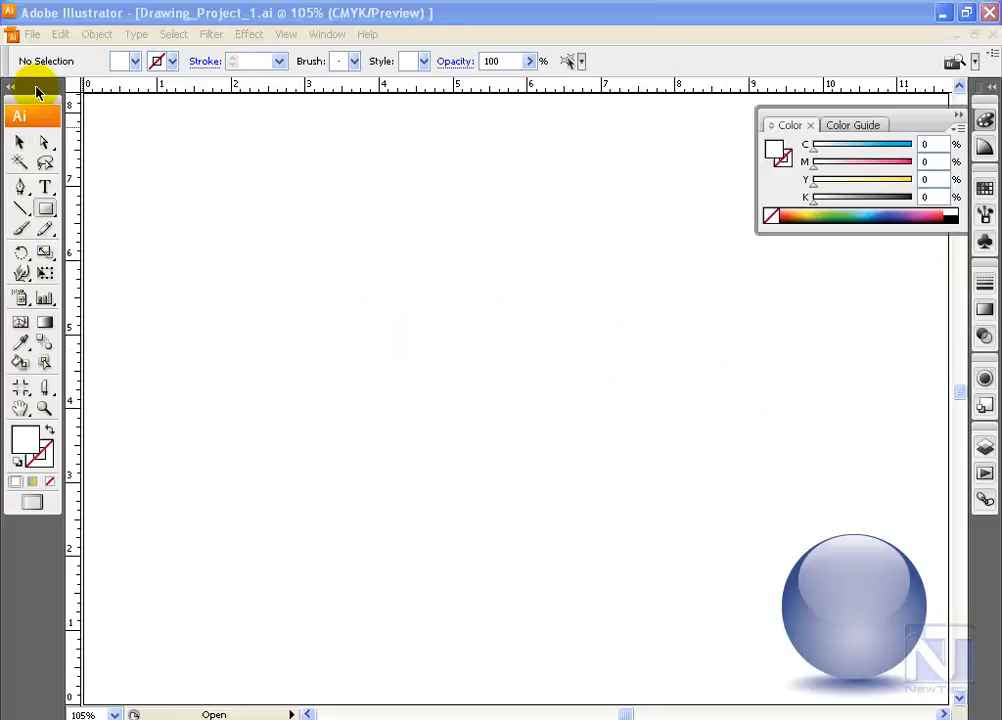
Draw a rounded rectangle about 4.8 by 1.2 inches in the upper middle of the page
left_click_drag(45, 206, 97, 240)
left_click_drag(235, 257, 588, 345)
left_click(20, 142)
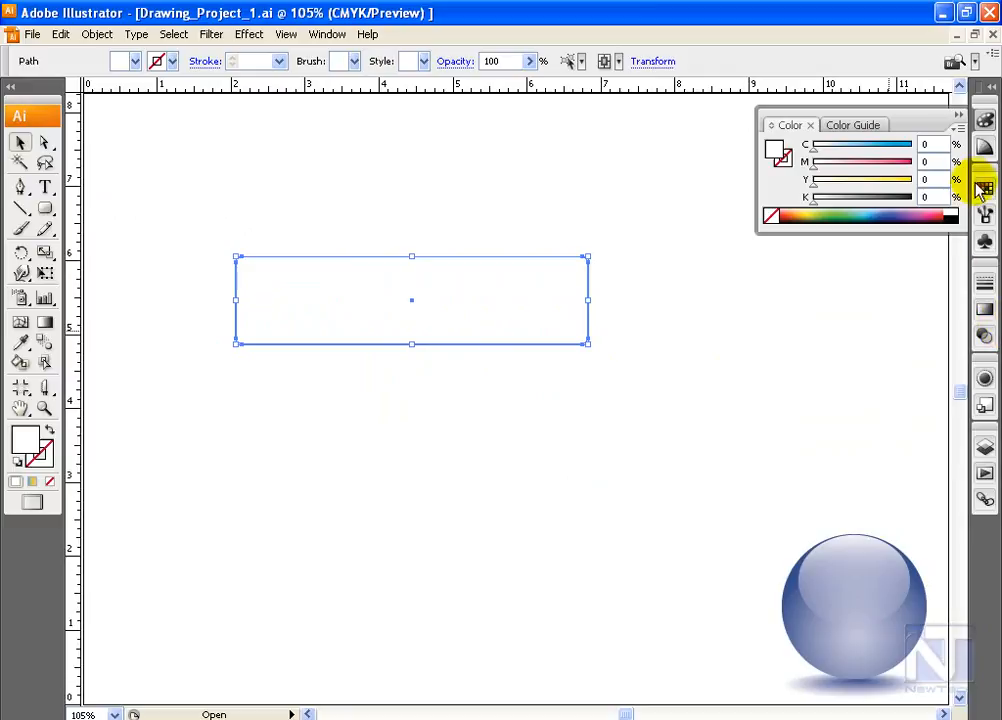
Shorten the rounded rectangle to about 0.9 inch high and fill it with a 90° linear gradient from white to PANTONE 646 M blue
left_click(983, 214)
left_click(772, 264)
left_click(463, 291)
left_click_drag(412, 344, 412, 321)
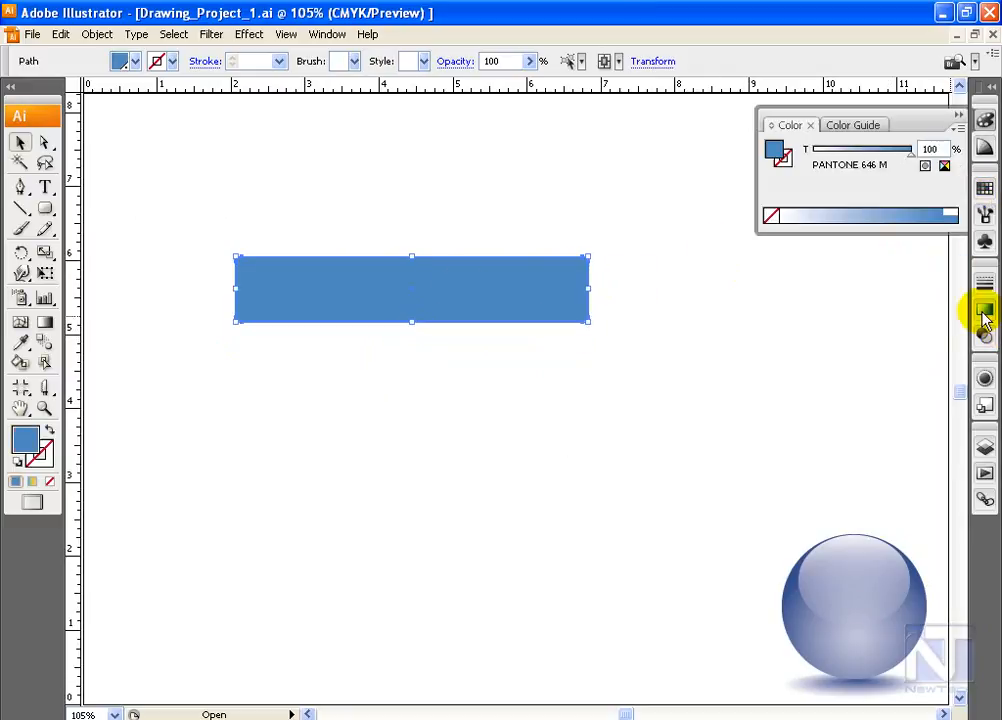
left_click(983, 314)
left_click(982, 194)
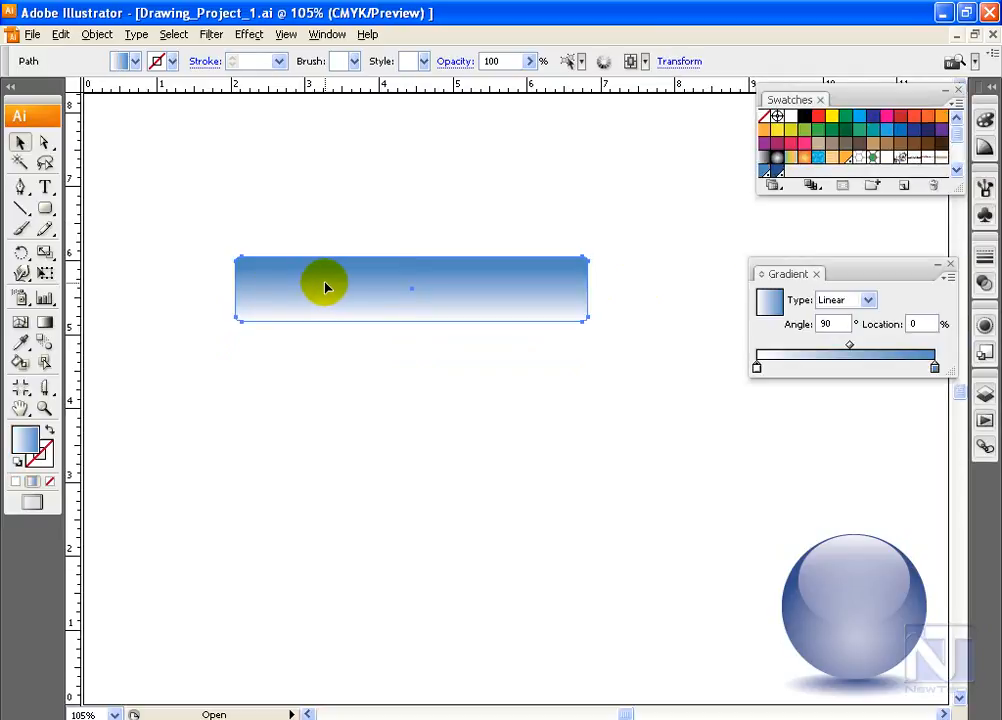
Paste a copy of the gradient bar in front and move it below the original bar
left_click(61, 34)
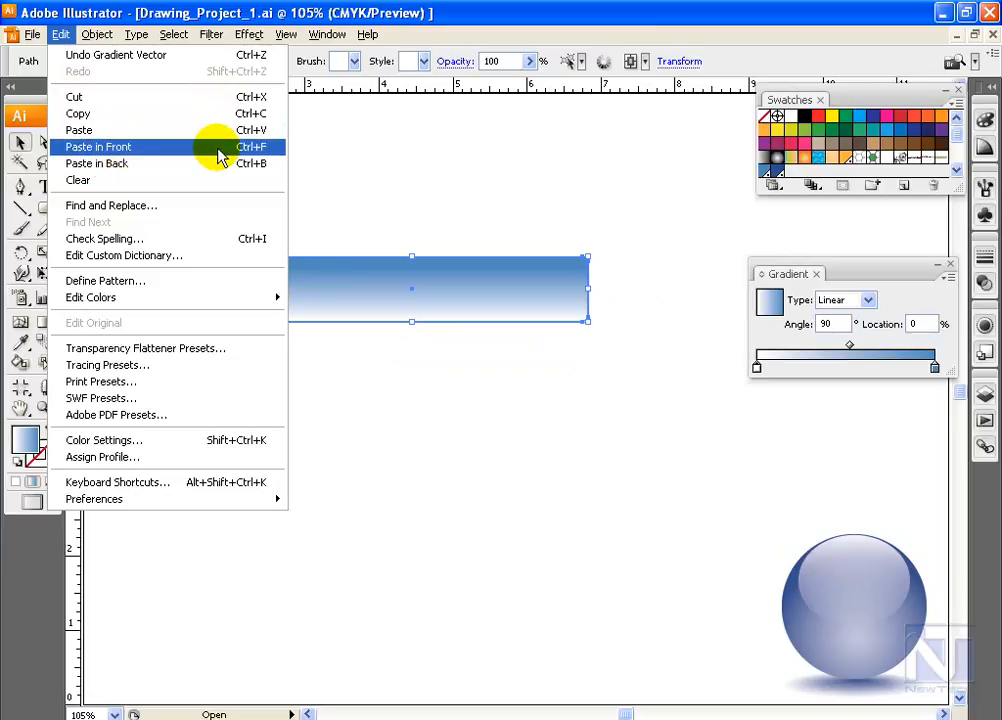
left_click(101, 150)
left_click_drag(380, 296, 378, 416)
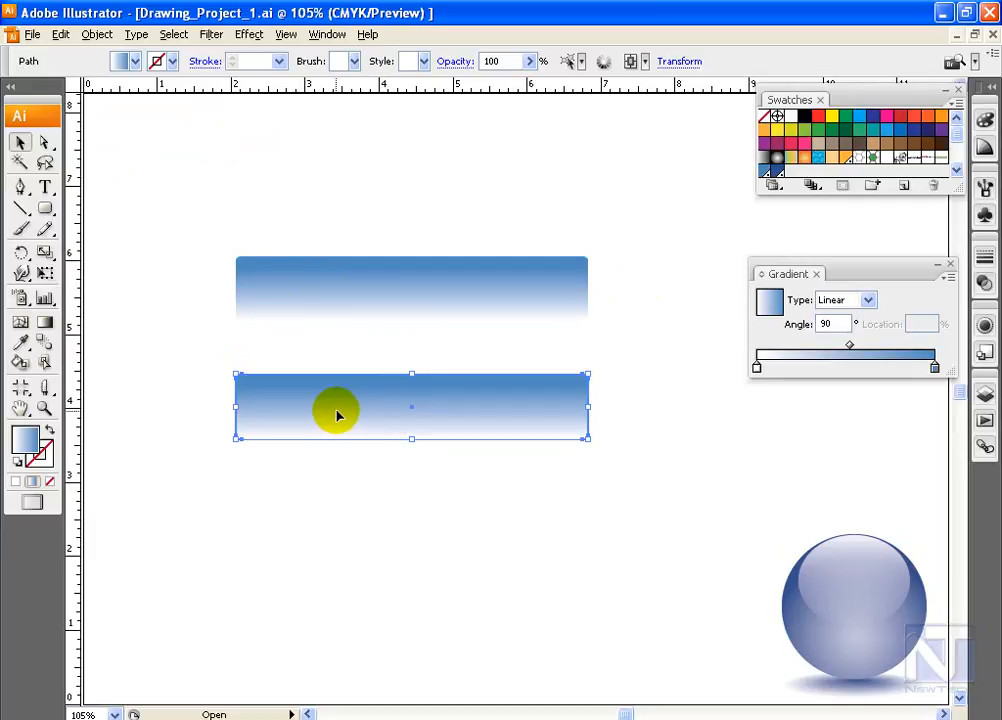
Cut the duplicate bar horizontally through its middle with the Knife tool and delete the lower piece
left_click(44, 388)
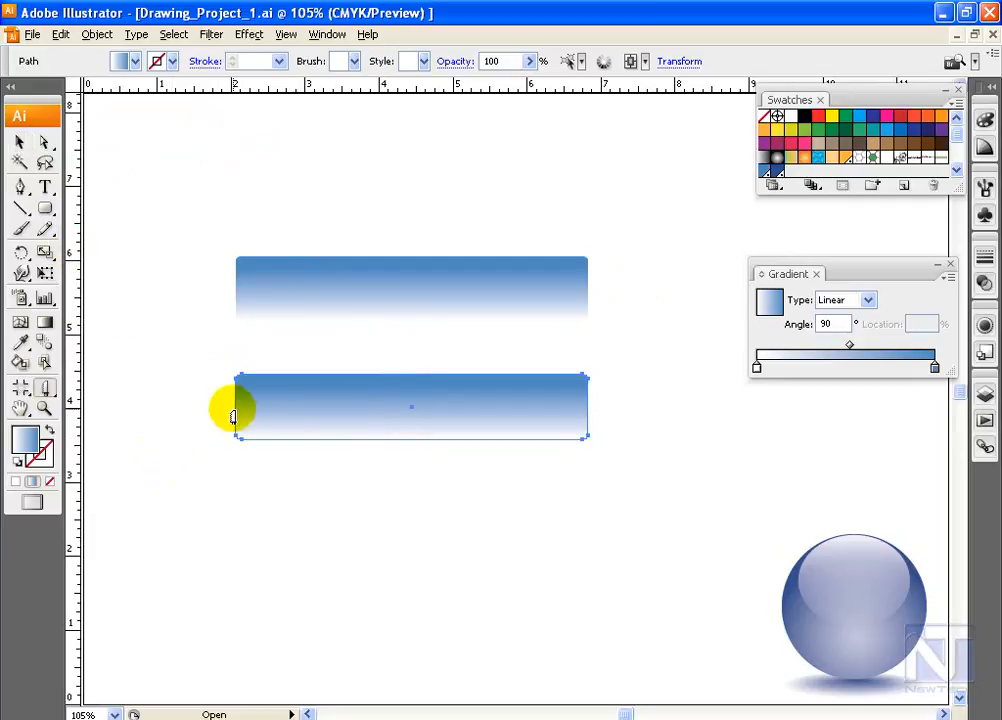
left_click_drag(233, 411, 586, 418)
left_click(44, 142)
left_click(465, 437)
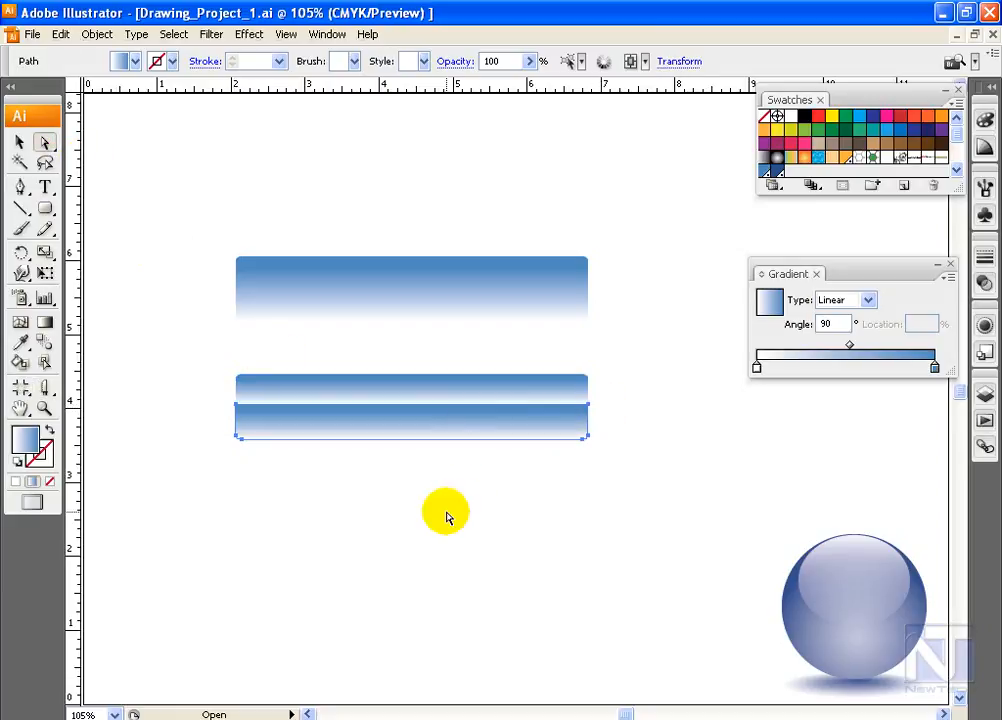
Draw a rectangle about 5.2 by 0.9 inches around the remaining strip, with a white fill and no stroke
left_click(44, 208)
left_click_drag(222, 362, 605, 427)
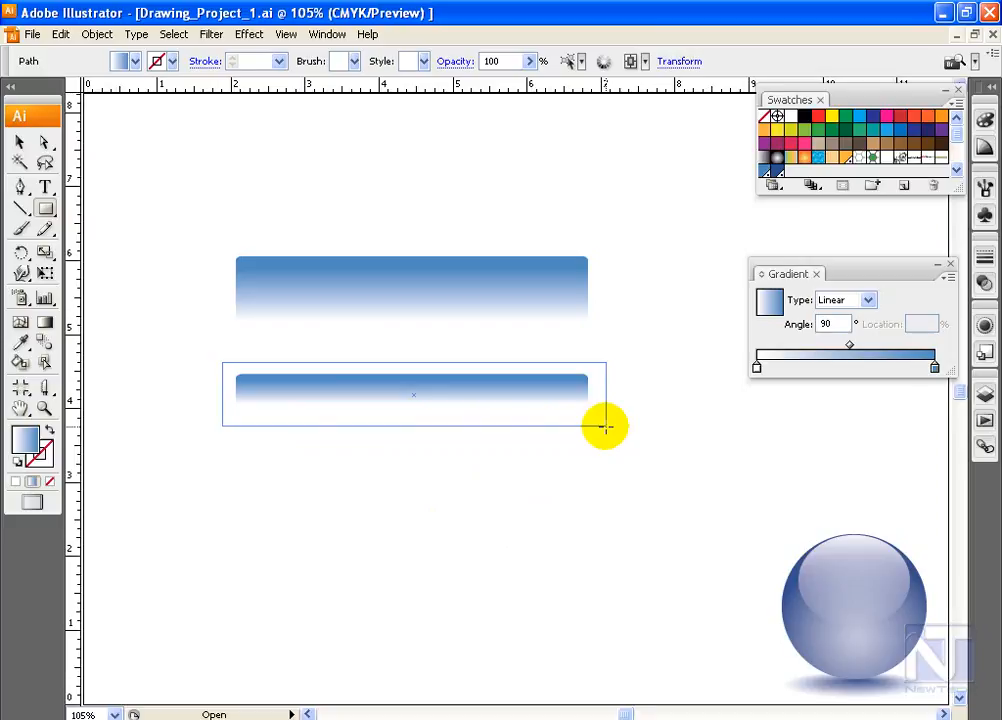
left_click_drag(605, 427, 604, 427)
left_click(18, 461)
left_click(42, 458)
left_click(49, 481)
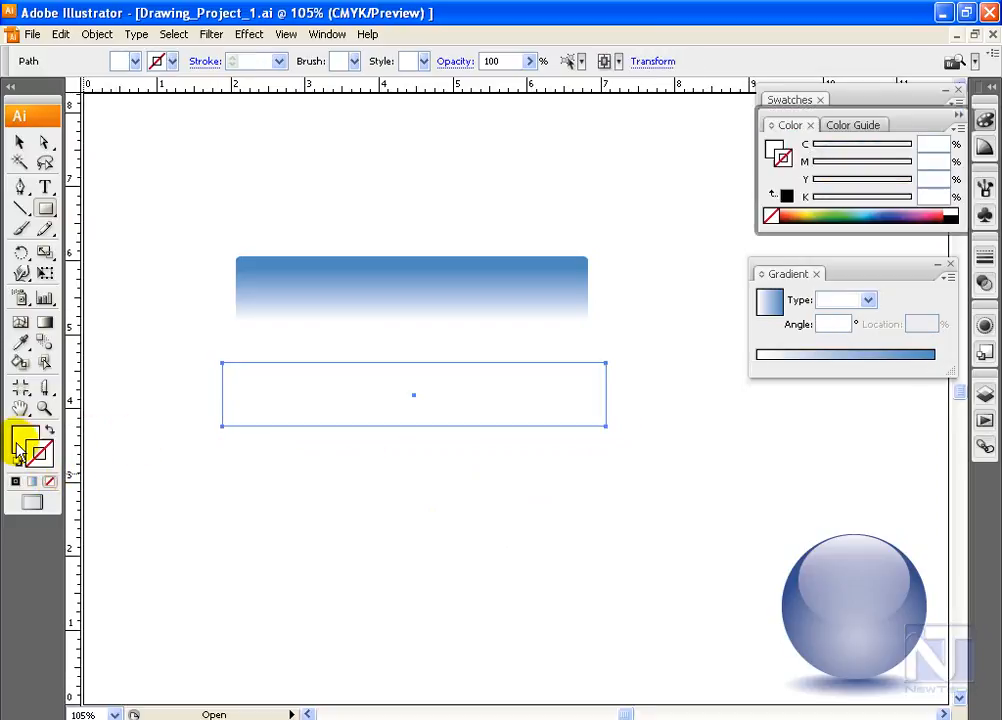
left_click(18, 446)
left_click(18, 146)
left_click(373, 400)
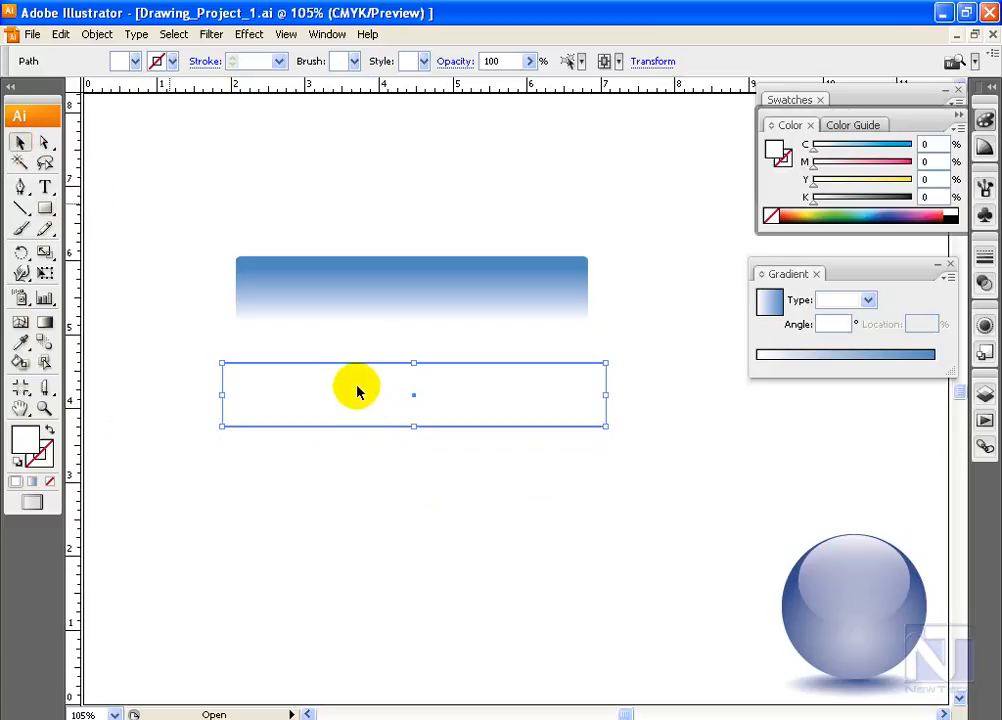
Send the white rectangle backward so it lies behind the gradient strip
left_click(97, 34)
mouse_move(122, 74)
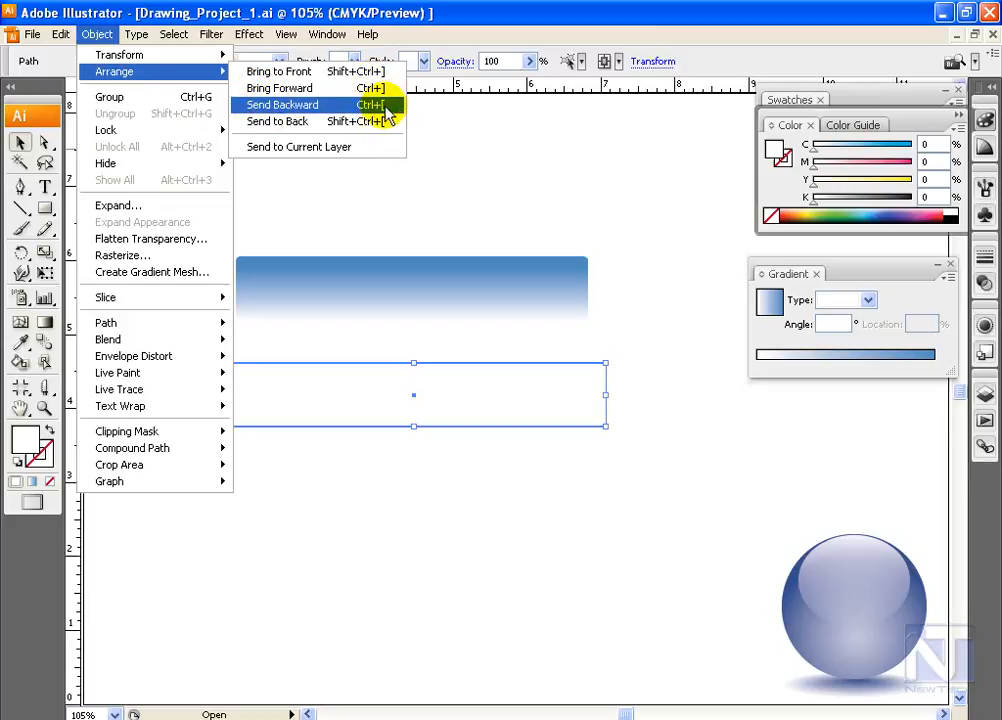
left_click(398, 14)
key("ctrl+[")
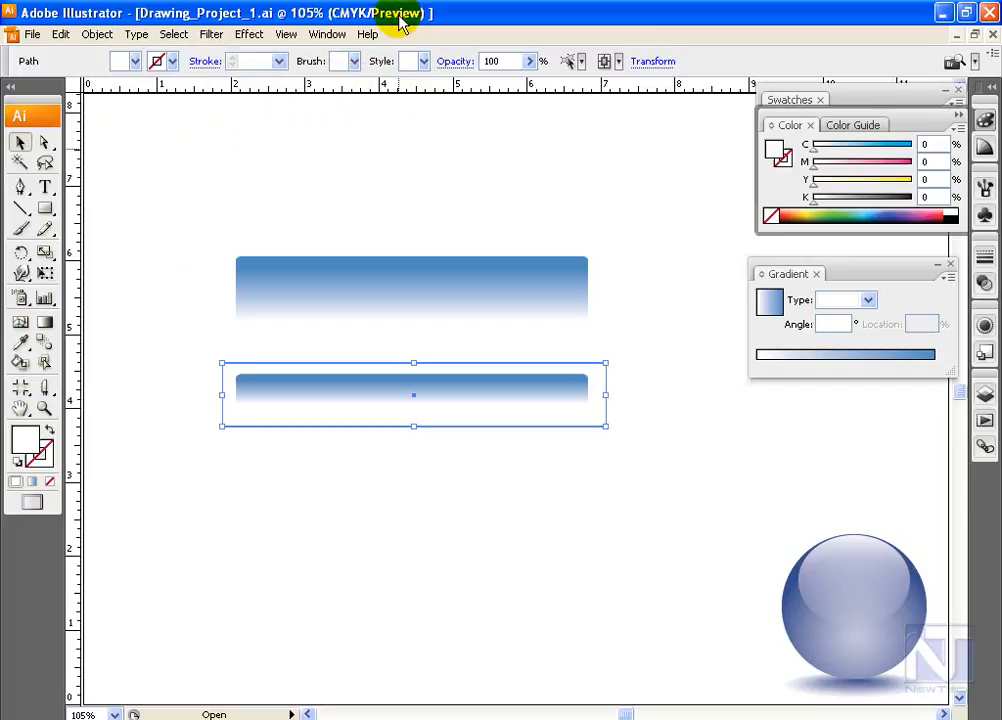
Recolor the strip with a black-to-white gradient and make an opacity mask from it and the white rectangle
left_click(400, 390)
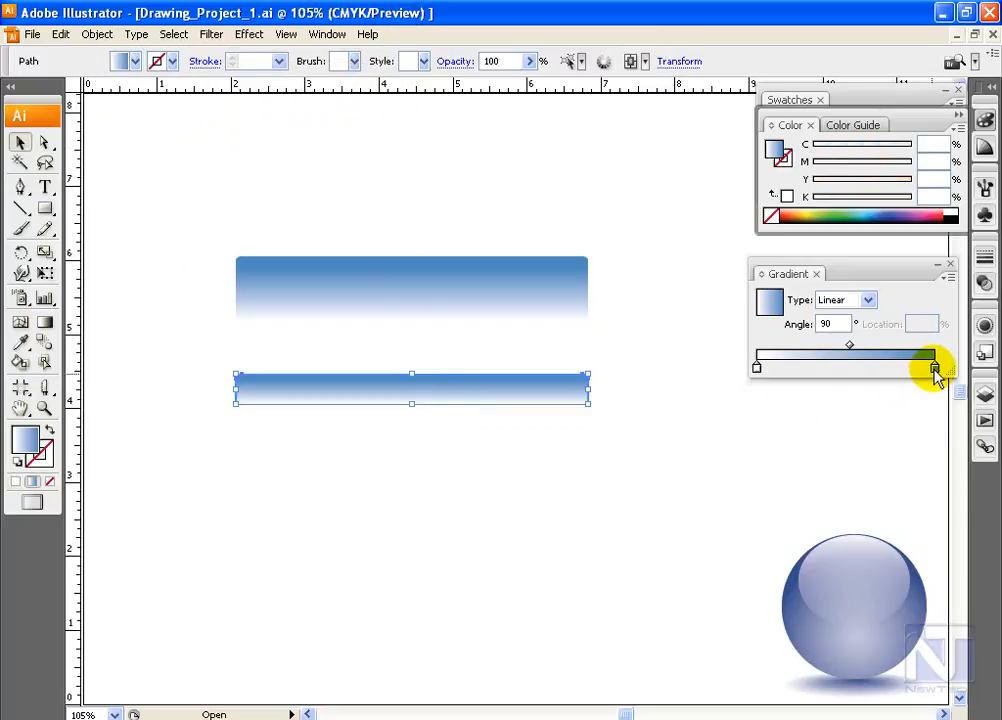
left_click(984, 351)
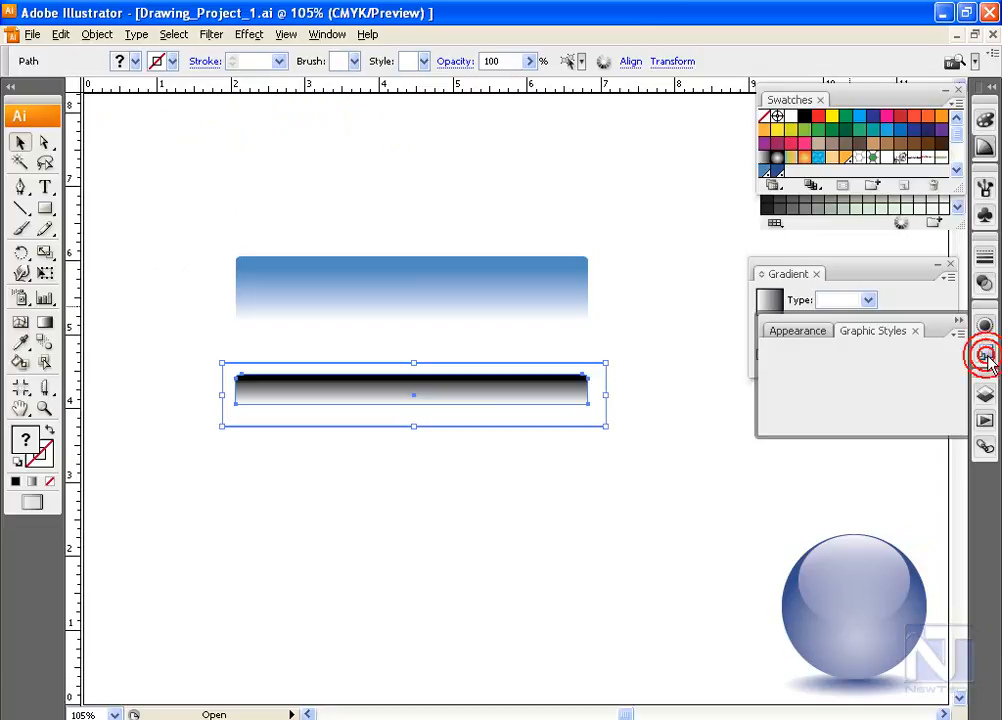
left_click(984, 284)
left_click(957, 265)
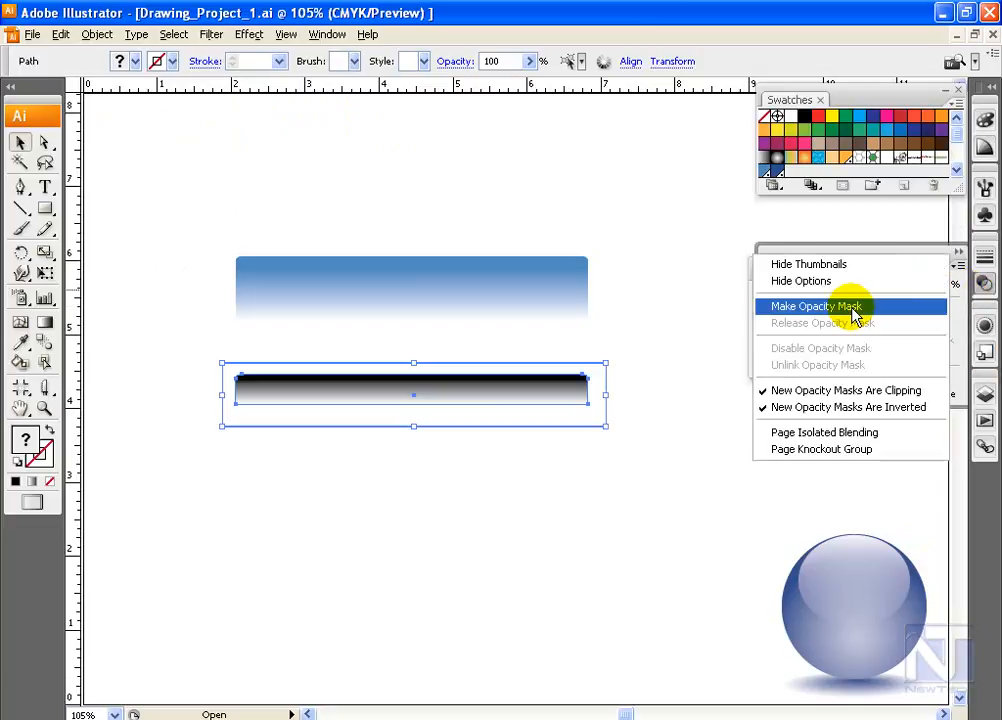
left_click(853, 308)
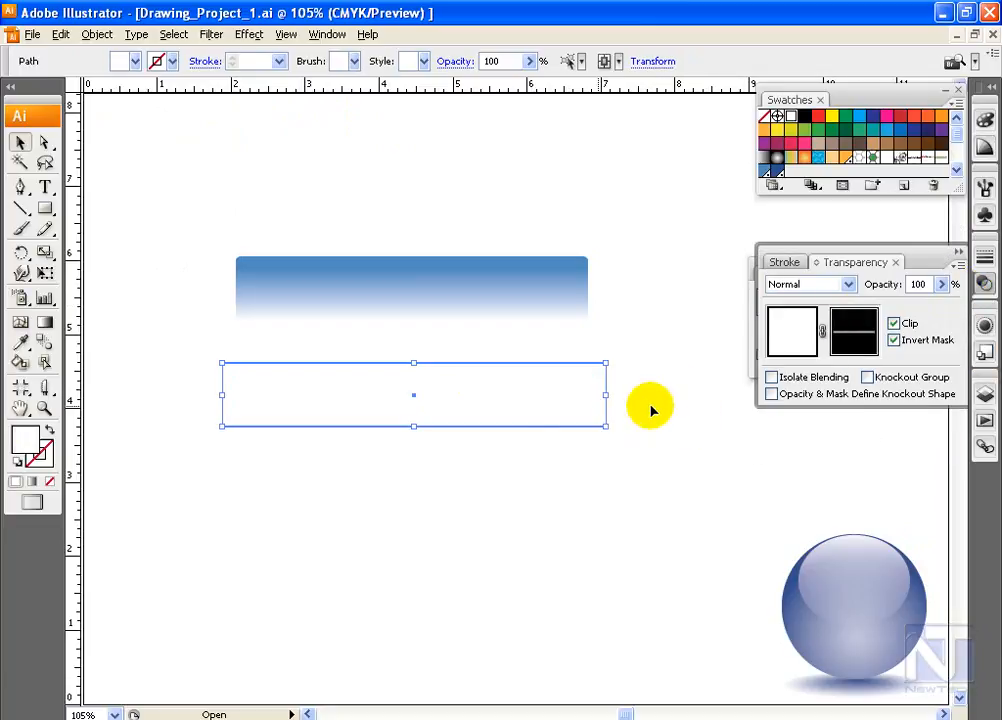
Move the masked highlight onto the original blue bar and give the bar a PANTONE 646 M blue stroke
left_click_drag(460, 401, 461, 290)
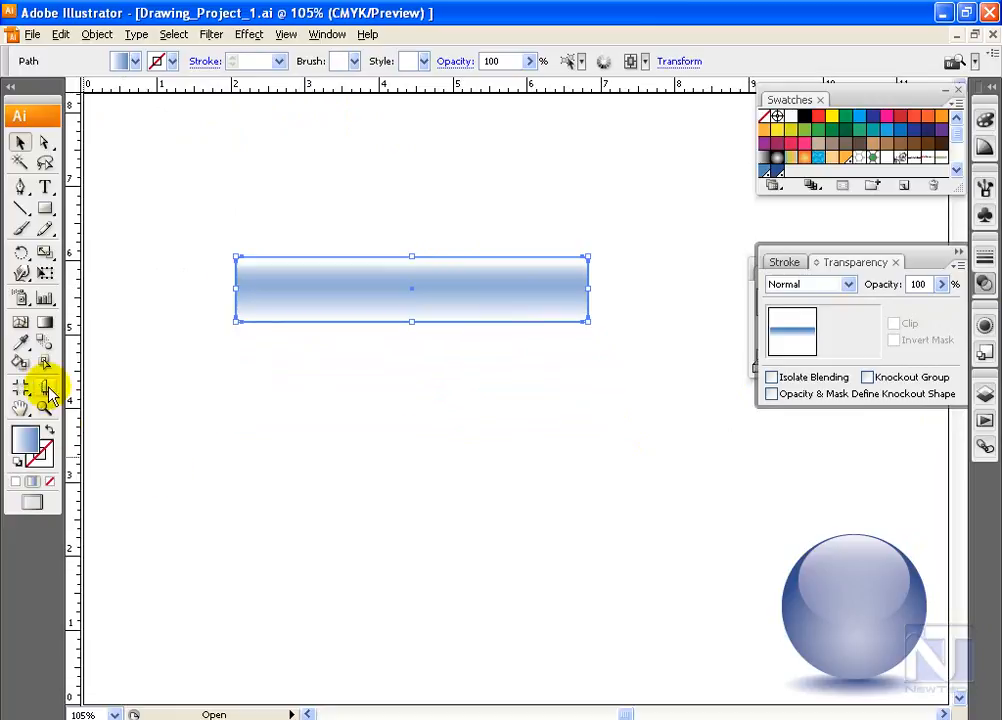
left_click(38, 465)
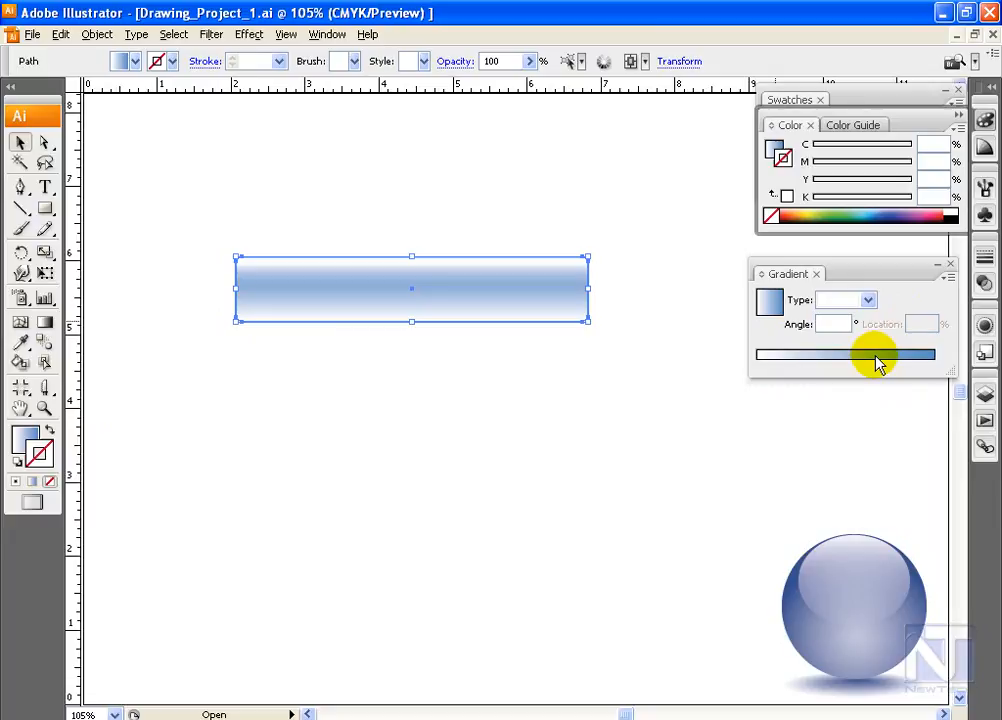
left_click(789, 100)
left_click(767, 173)
Select the bar and its highlight together and scale them down so the bar is about 2.9 inches wide
left_click(216, 244)
left_click_drag(374, 236, 400, 272)
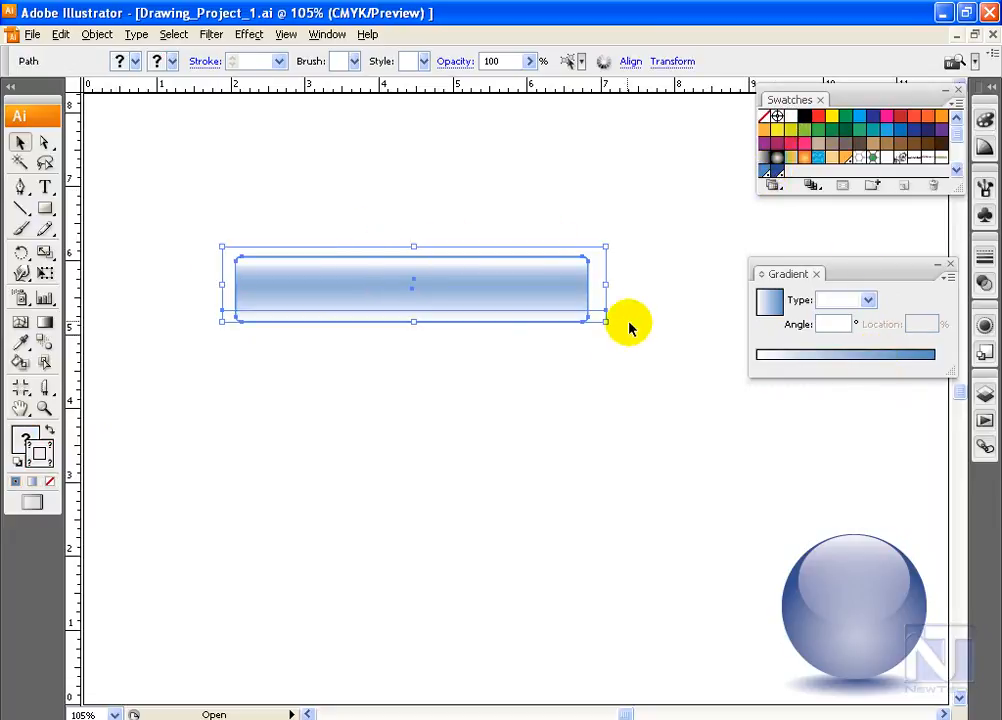
left_click_drag(605, 284, 519, 285)
left_click(495, 372)
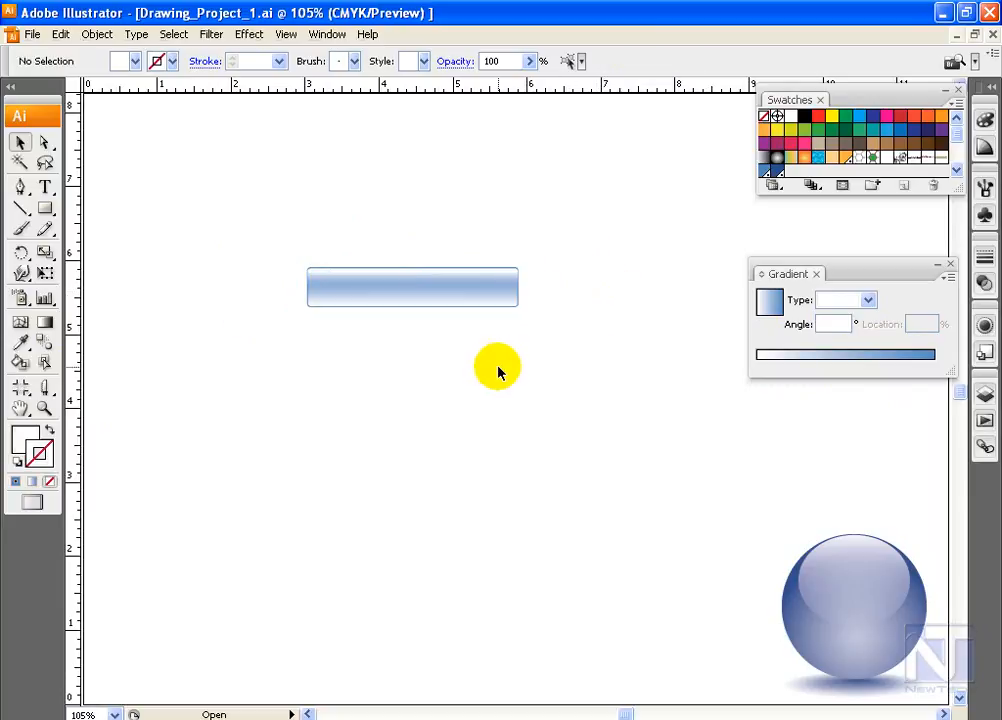
Add the text "Perfect Works" in Myriad Pro Bold and place it on the blue button
left_click(45, 186)
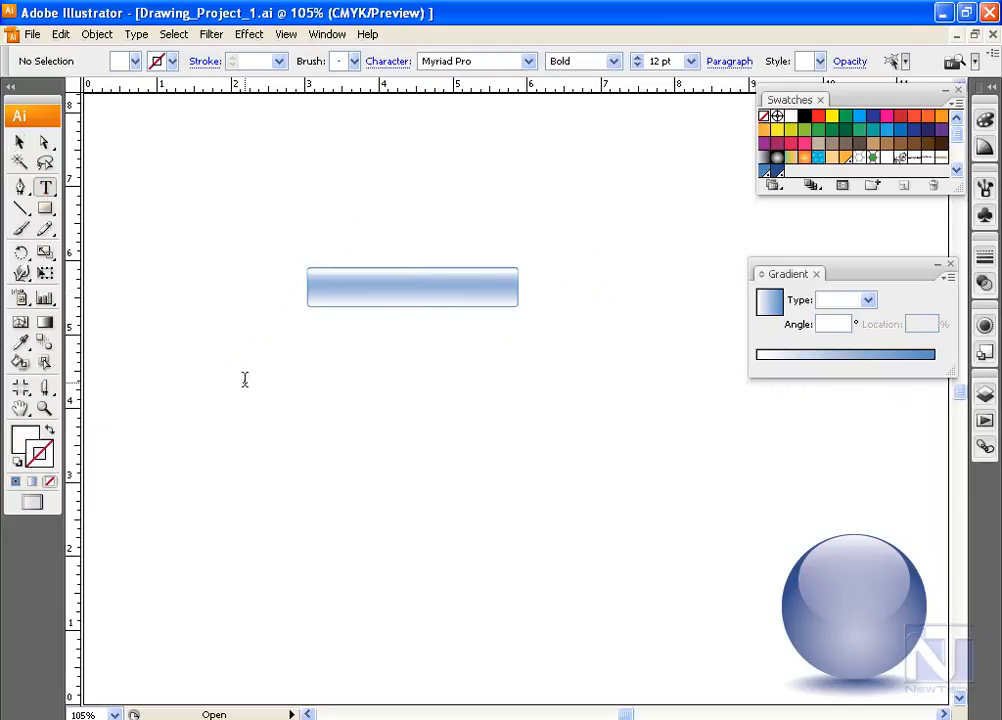
left_click(244, 380)
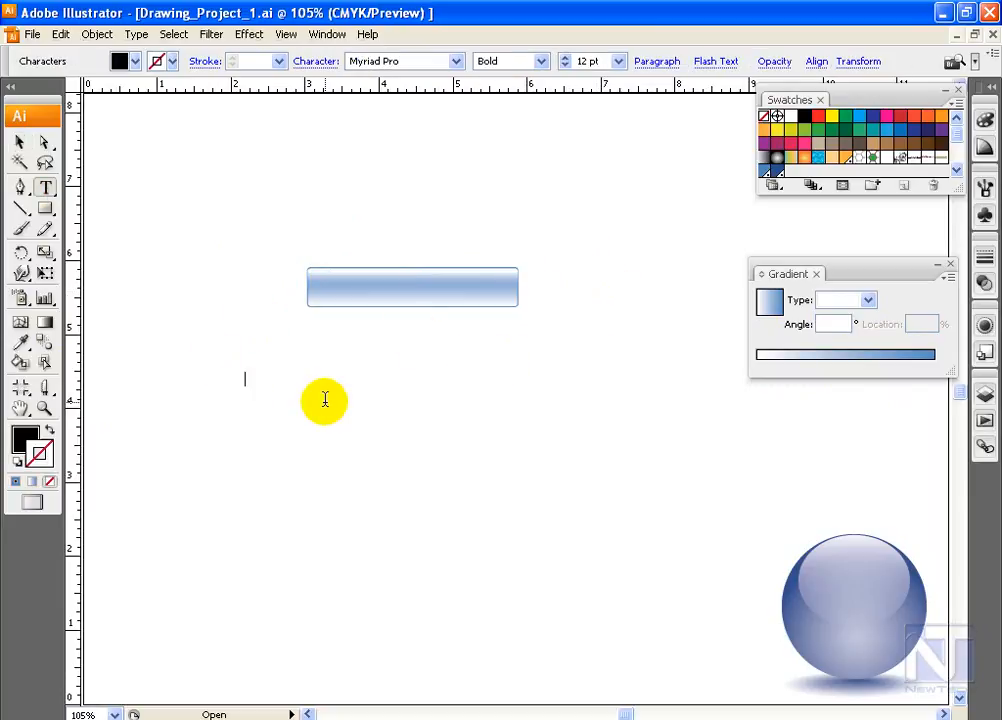
type("Perfect Works")
key("Escape")
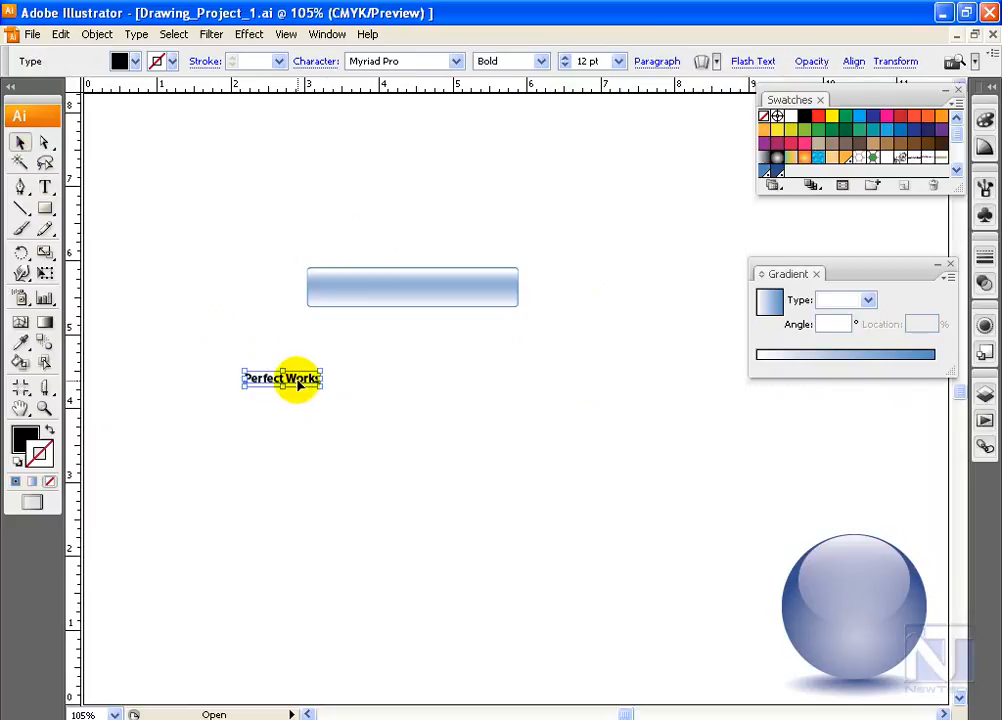
left_click_drag(320, 384, 463, 297)
left_click(474, 372)
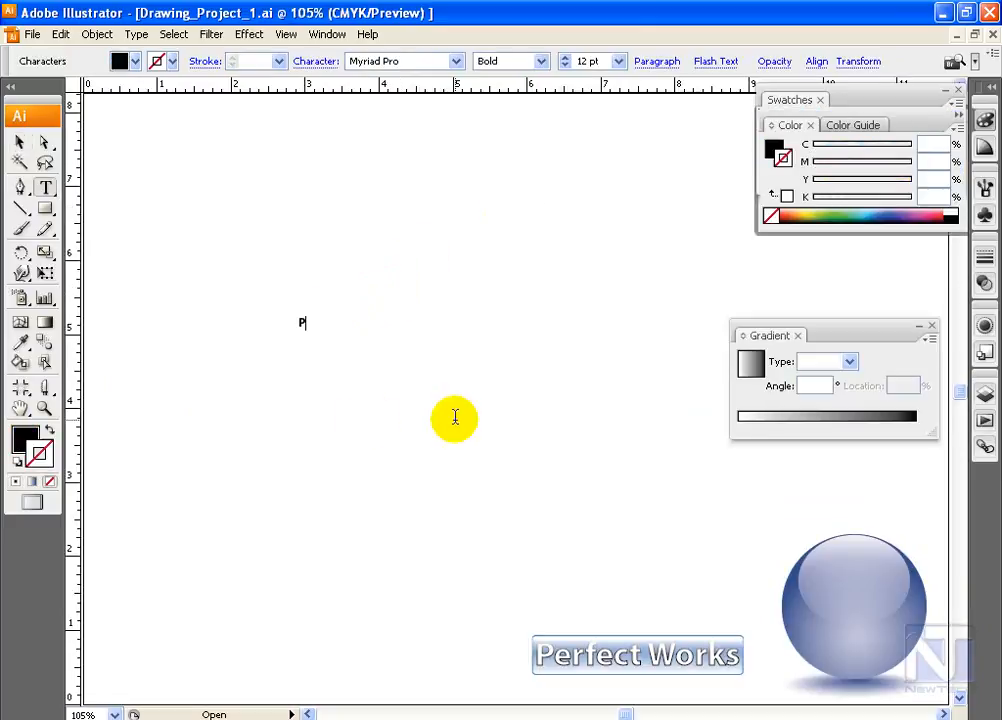
Reposition the letter P and enlarge it to about 409 pt
left_click(19, 142)
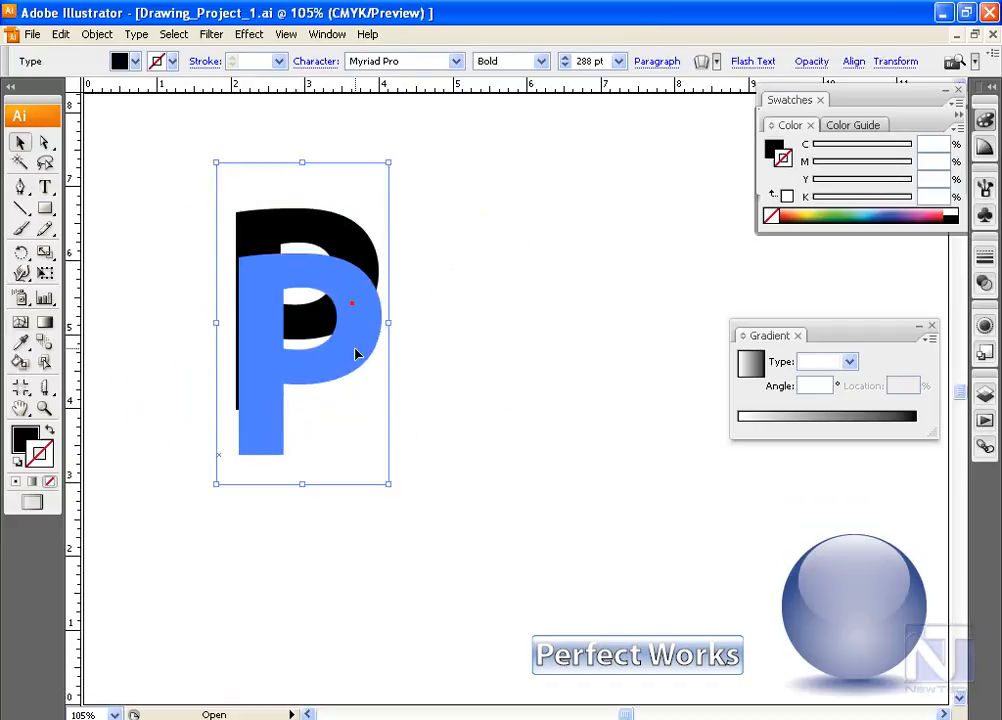
left_click_drag(352, 303, 355, 349)
left_click_drag(391, 530, 452, 578)
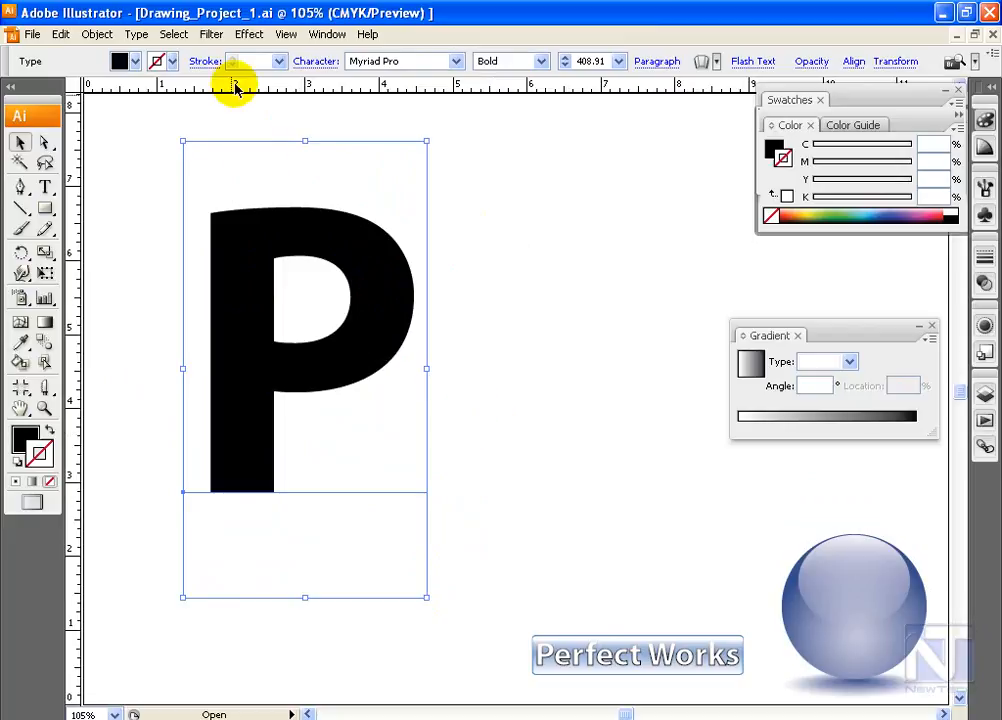
Convert the large letter P to outlines and ungroup the result into a compound path
left_click(136, 34)
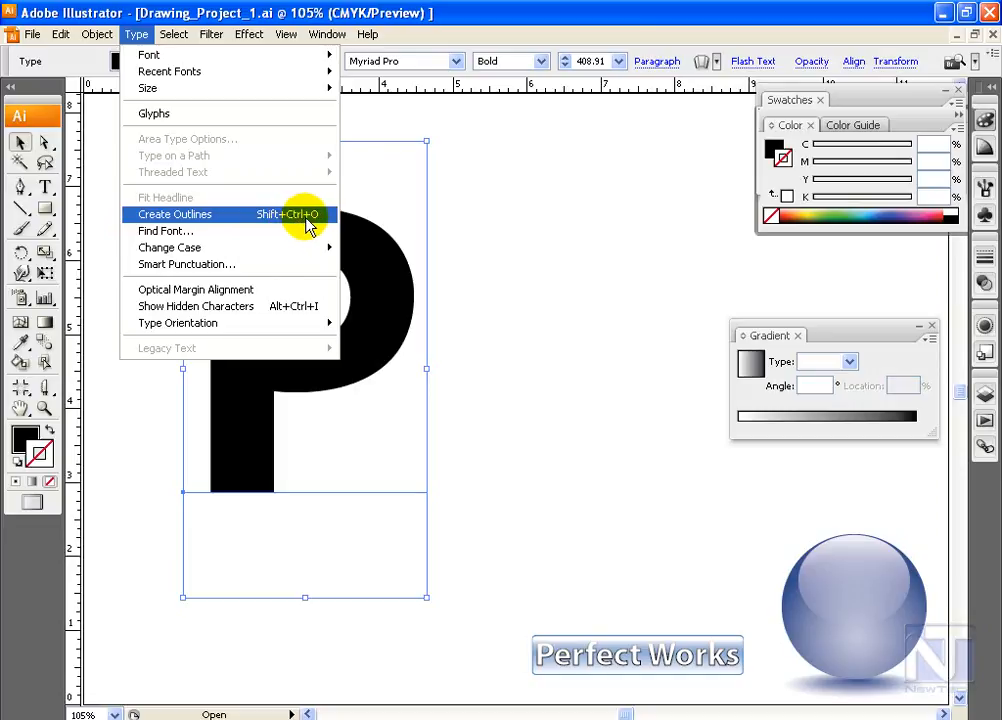
left_click(306, 216)
right_click(366, 280)
left_click(418, 352)
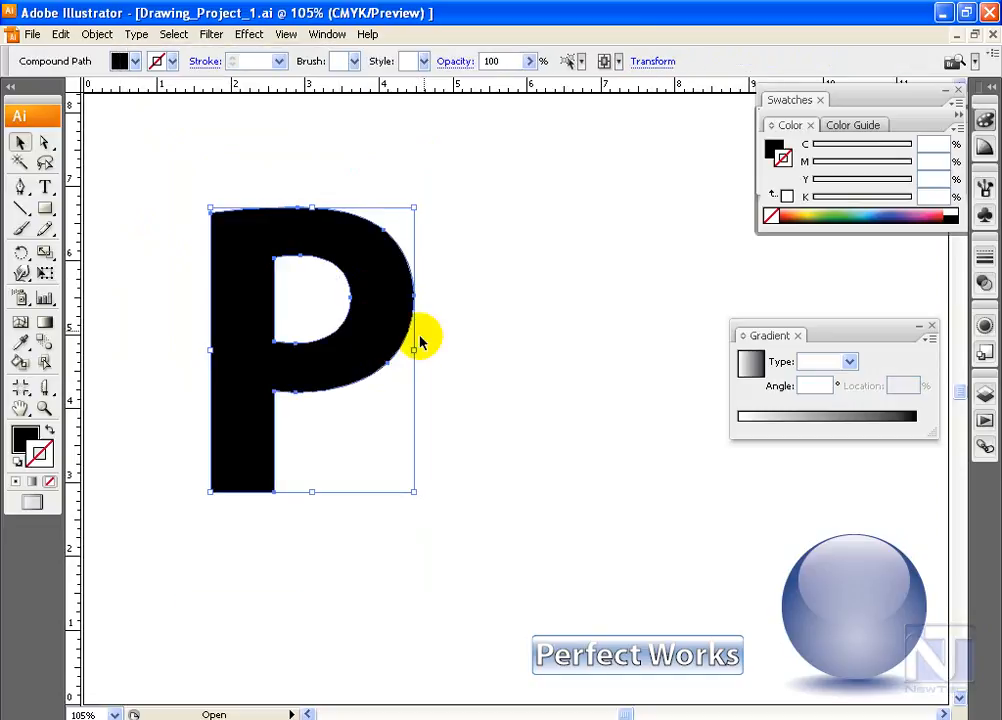
Fill the letter P with a linear white-to-black gradient and give it a white 7 pt stroke
left_click(750, 364)
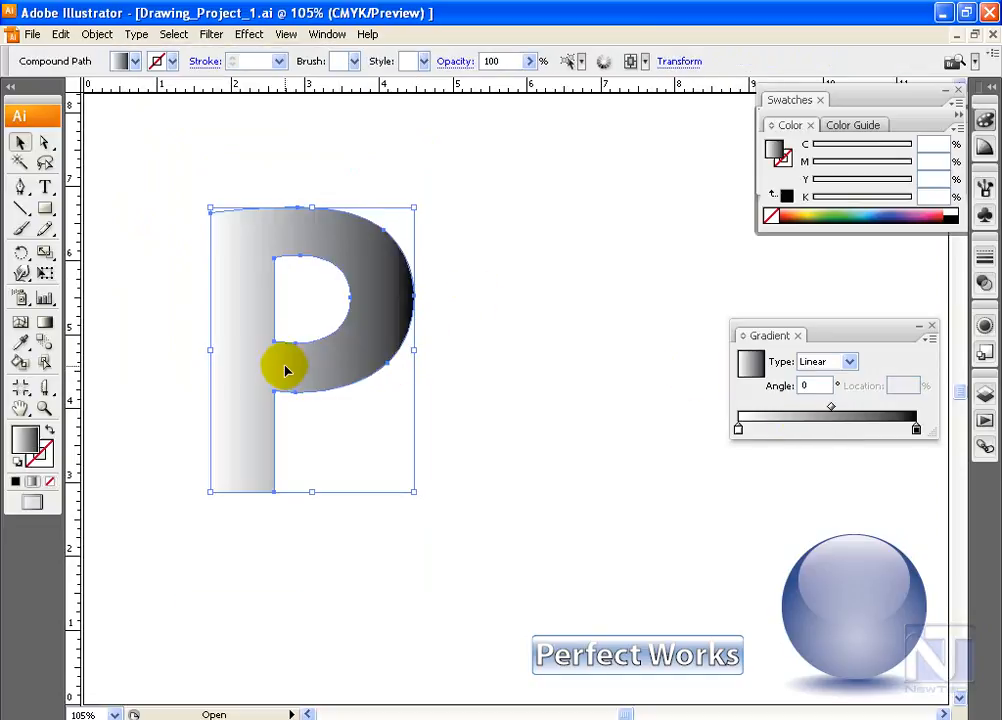
left_click(172, 62)
left_click(45, 92)
left_click(279, 62)
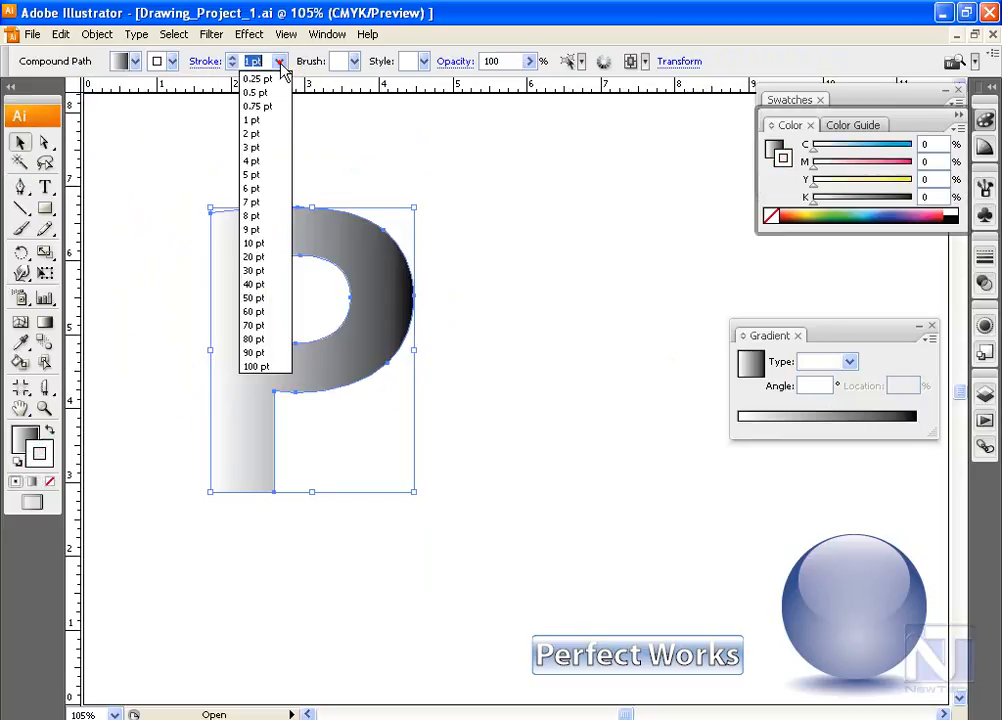
left_click(262, 203)
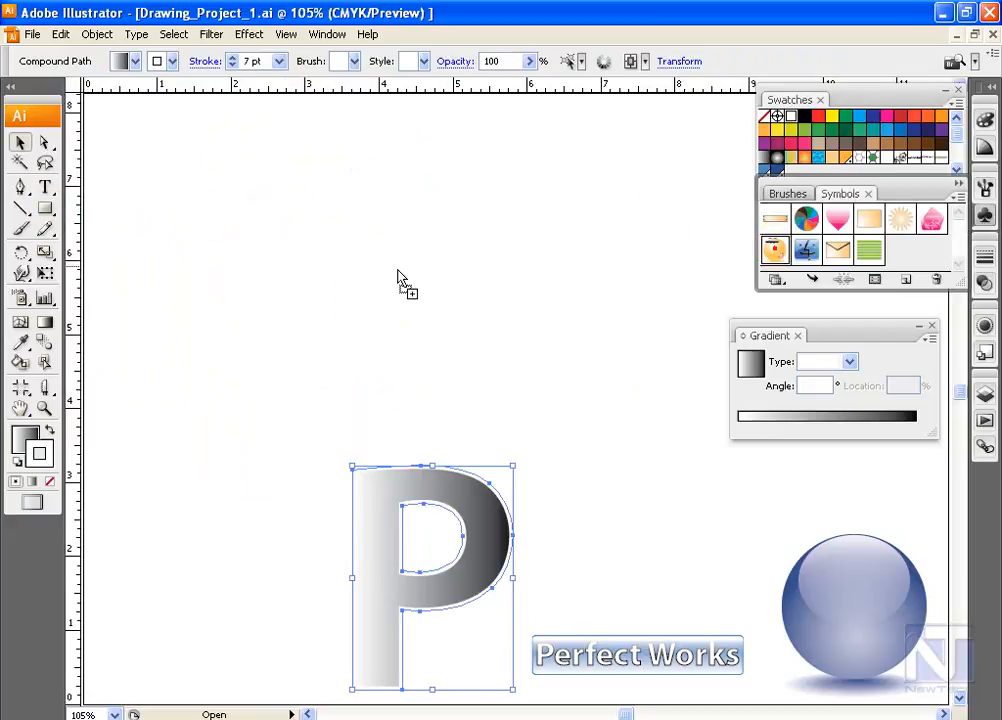
Place the smiley face symbol behind the gradient P, size it to surround the letter, and select both objects
left_click_drag(455, 262, 232, 366)
left_click_drag(270, 403, 470, 520)
left_click(497, 564)
left_click_drag(497, 564, 409, 307)
left_click_drag(118, 138, 545, 554)
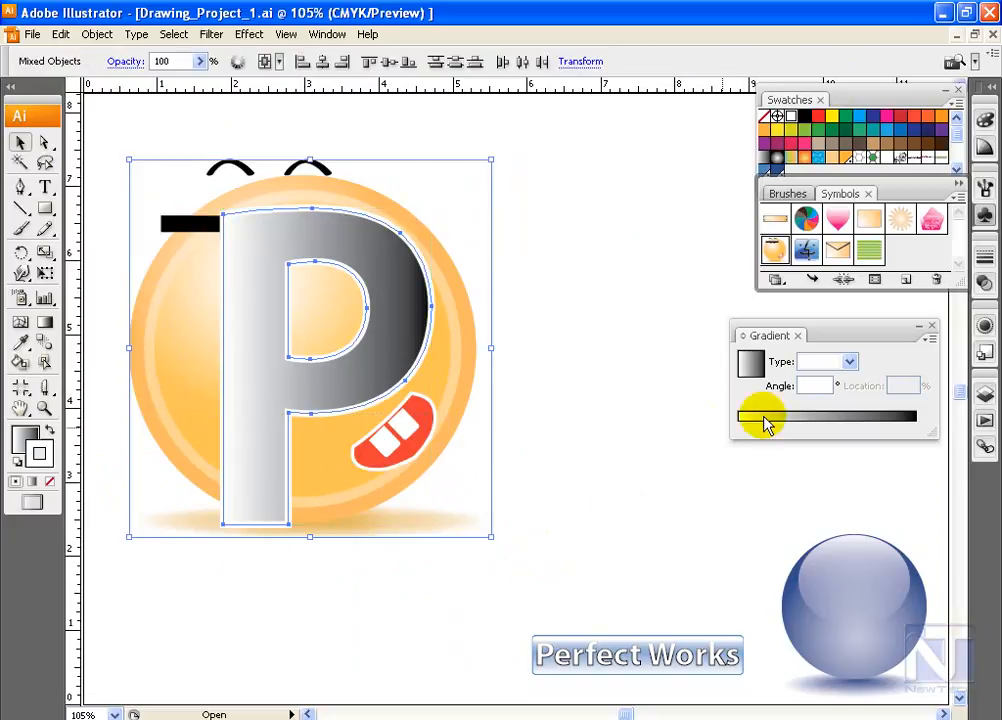
Make an opacity mask from the gradient P over the smiley symbol
left_click(985, 283)
left_click(958, 265)
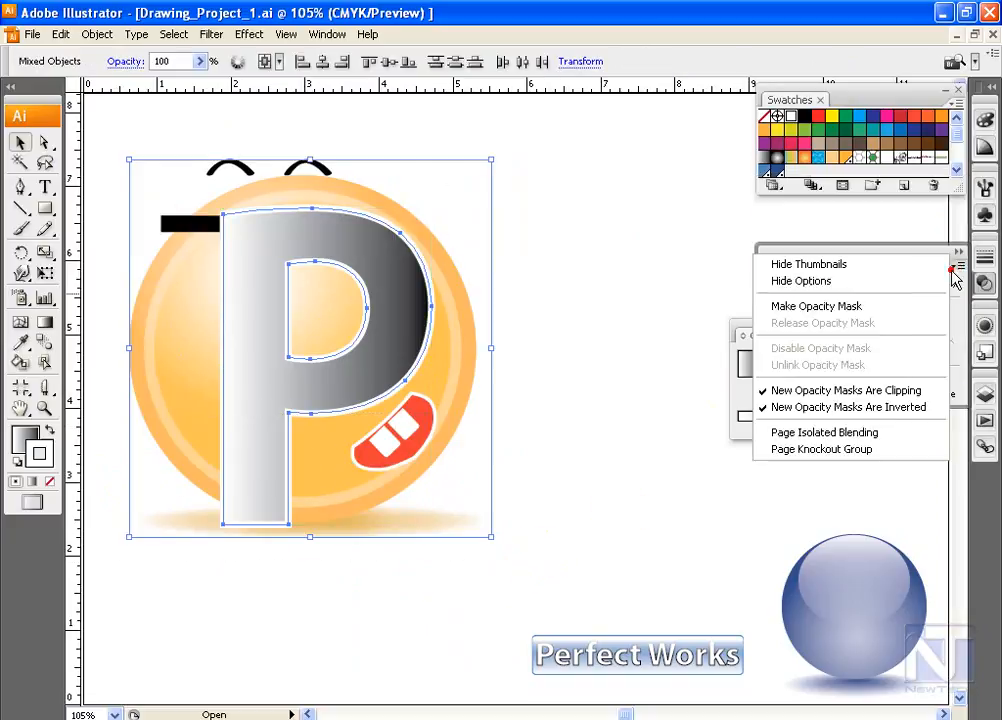
left_click(857, 306)
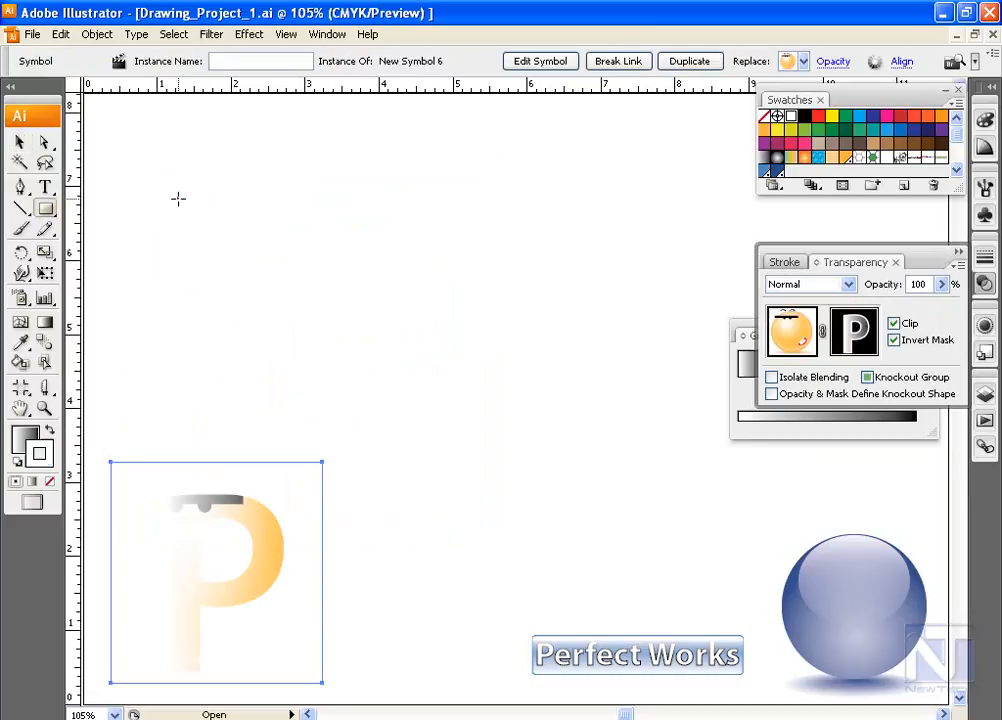
Draw a wave-patterned rectangle about 5.7 by 3.9 inches and place the masked P on top of it
left_click_drag(179, 199, 598, 487)
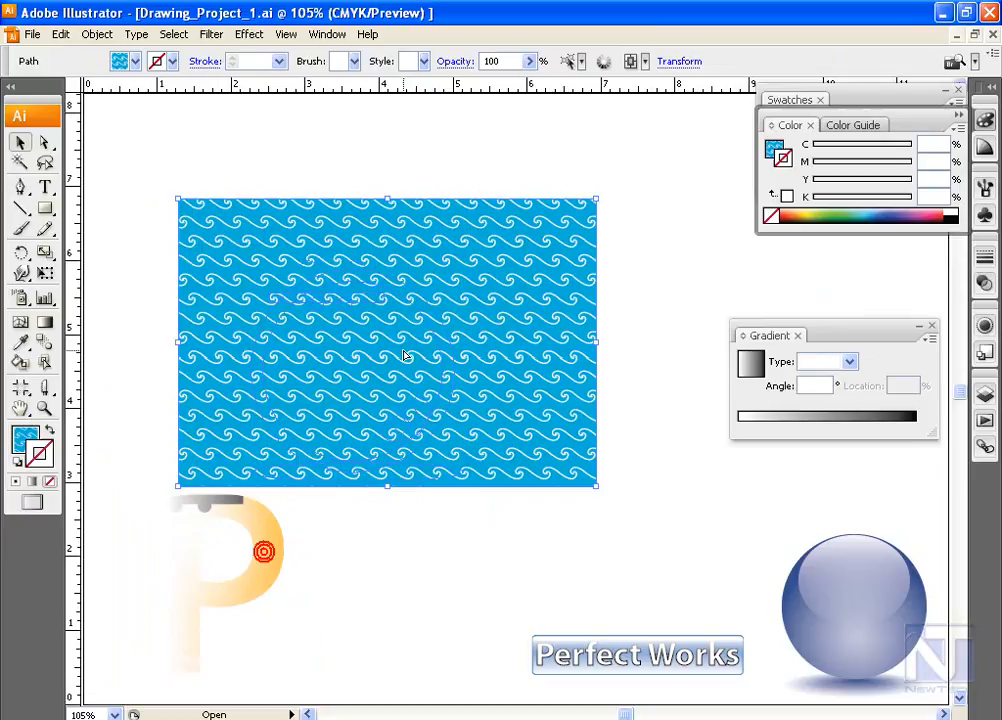
left_click_drag(264, 551, 425, 320)
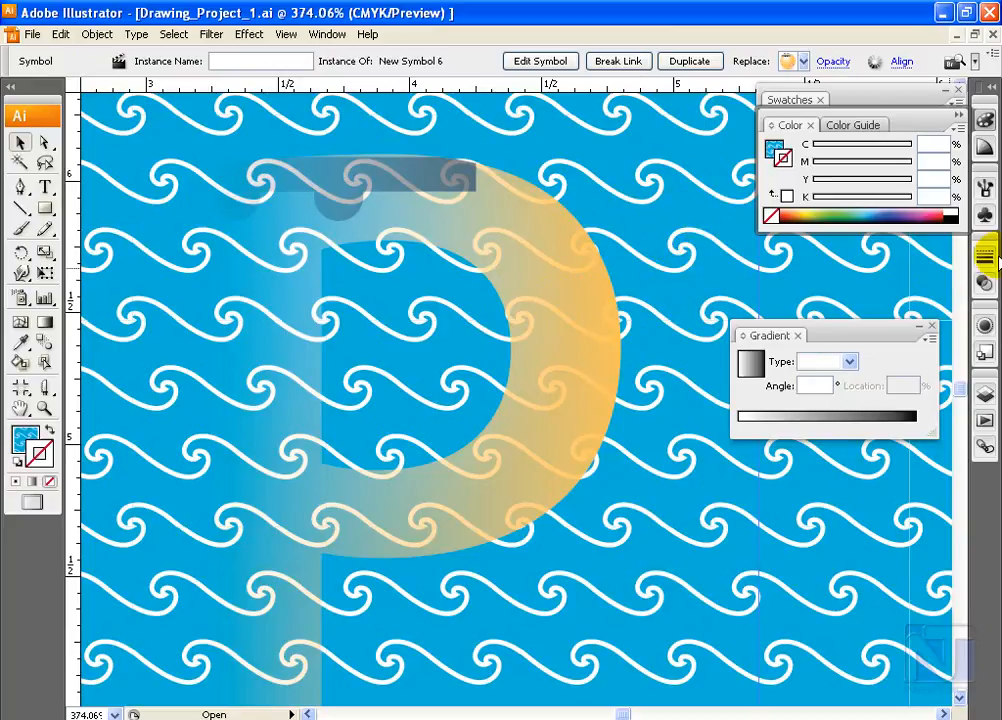
Turn off Invert Mask for the masked P
left_click(983, 284)
left_click(893, 340)
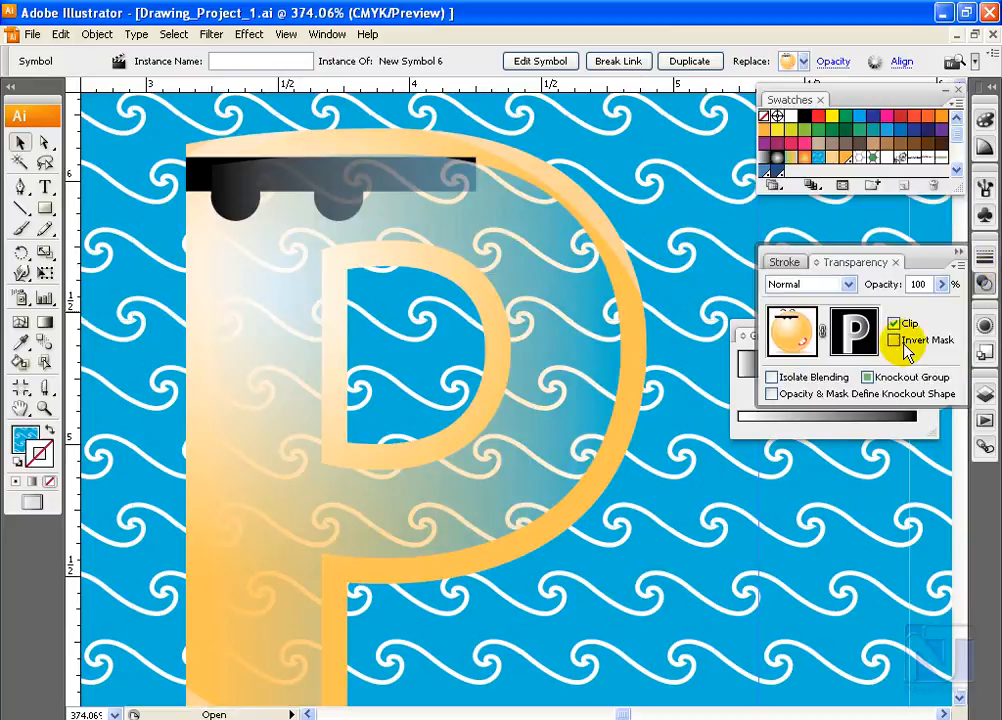
key("ctrl+minus")
key("ctrl+minus")
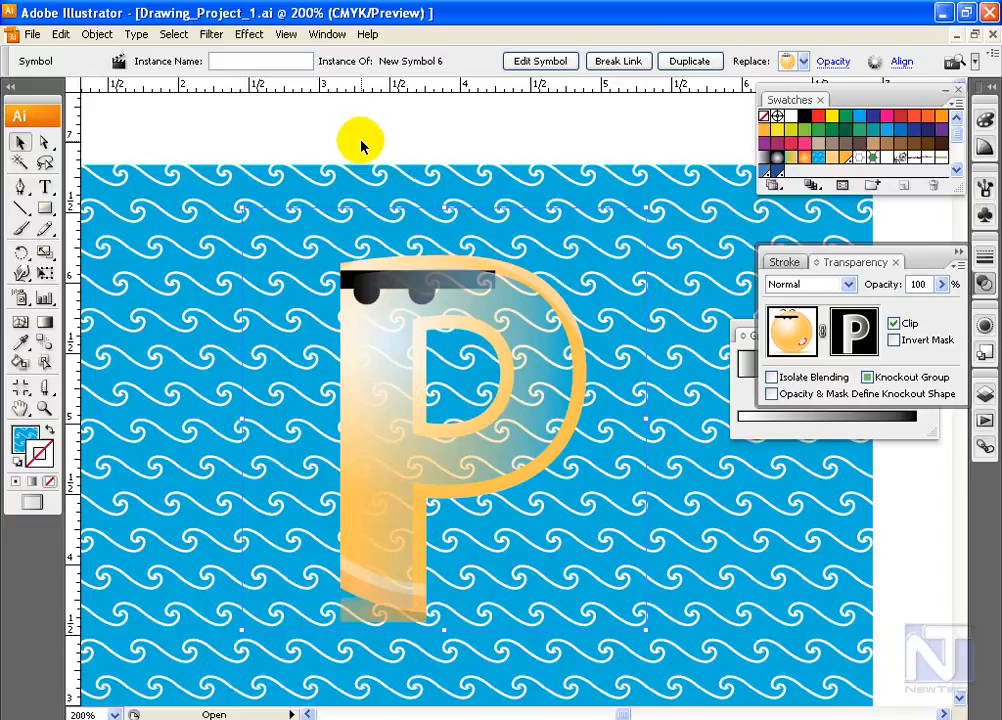
Unlink the opacity mask from the smiley artwork and shift only the mask's P about half an inch to the left
left_click(845, 334)
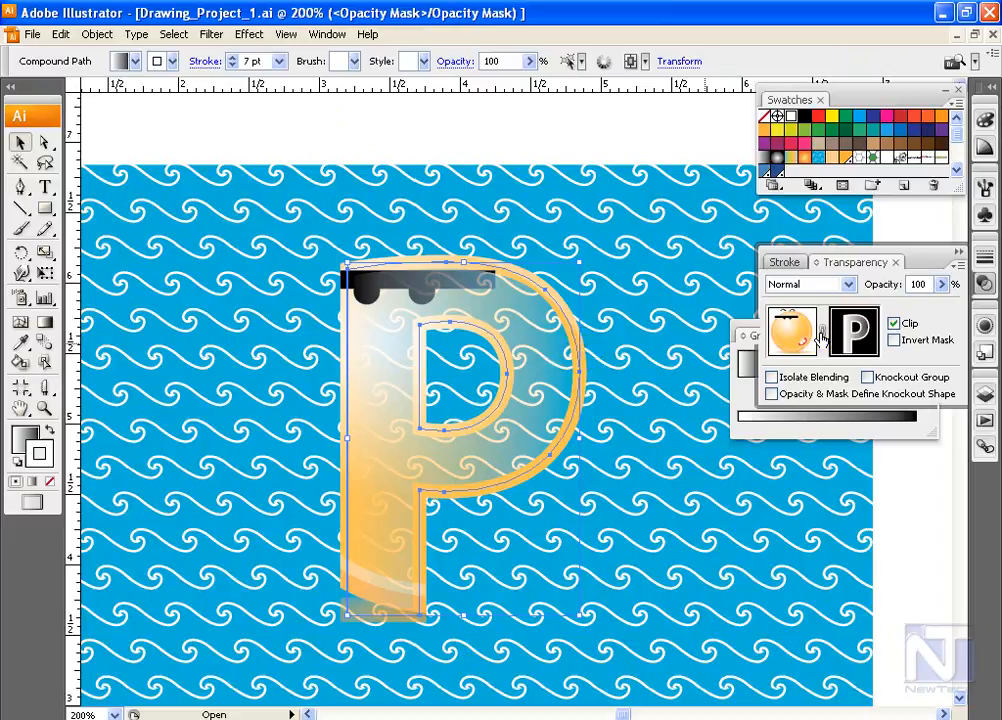
left_click(812, 333)
left_click(718, 361)
left_click(852, 337)
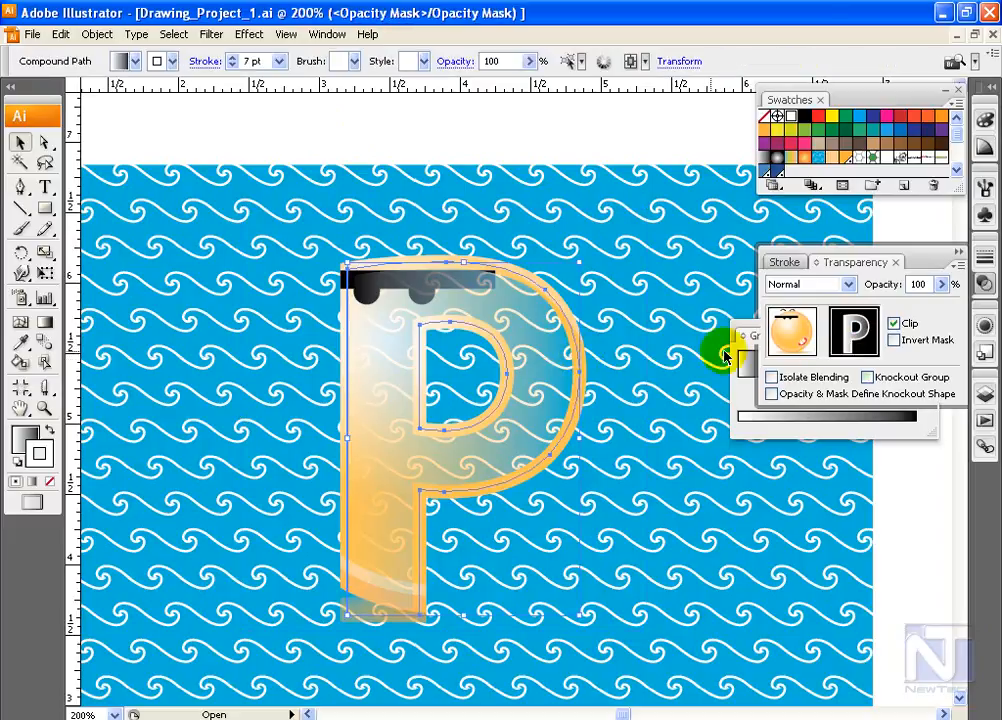
left_click_drag(518, 376, 349, 395)
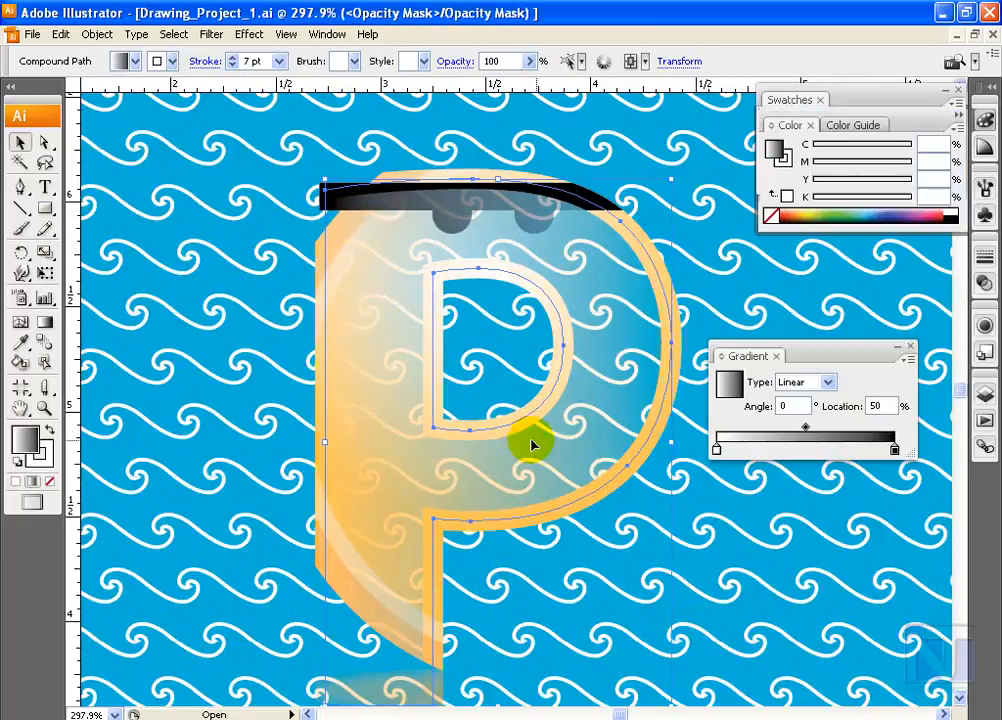
Add several intermediate grey stops to the mask letter's gradient, including one at 12.64%
left_click(718, 449)
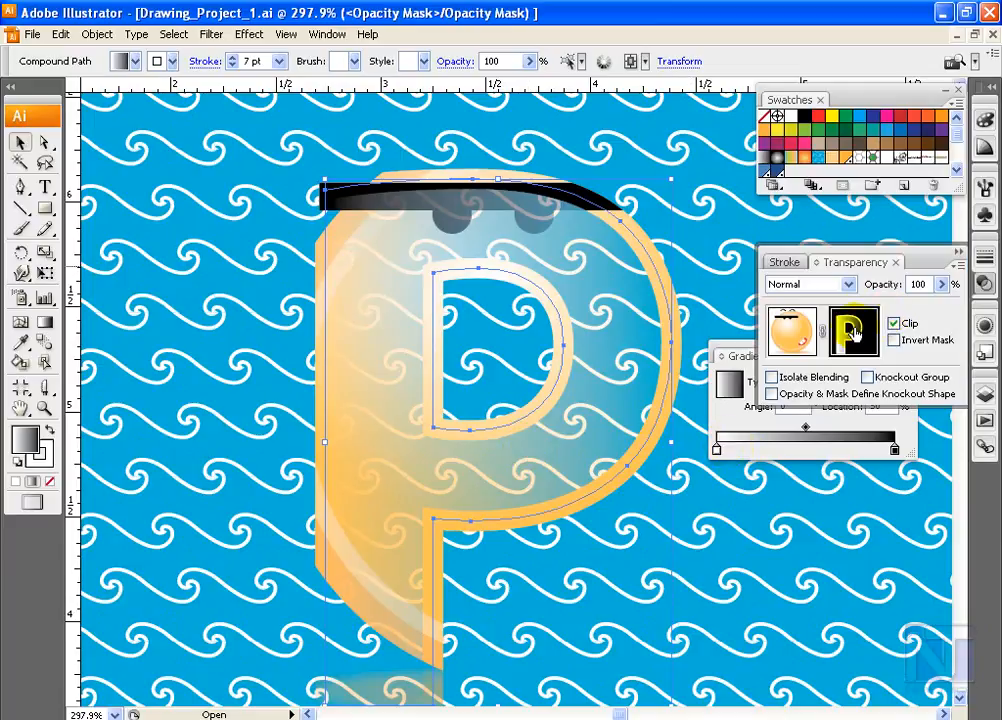
left_click_drag(736, 352, 775, 453)
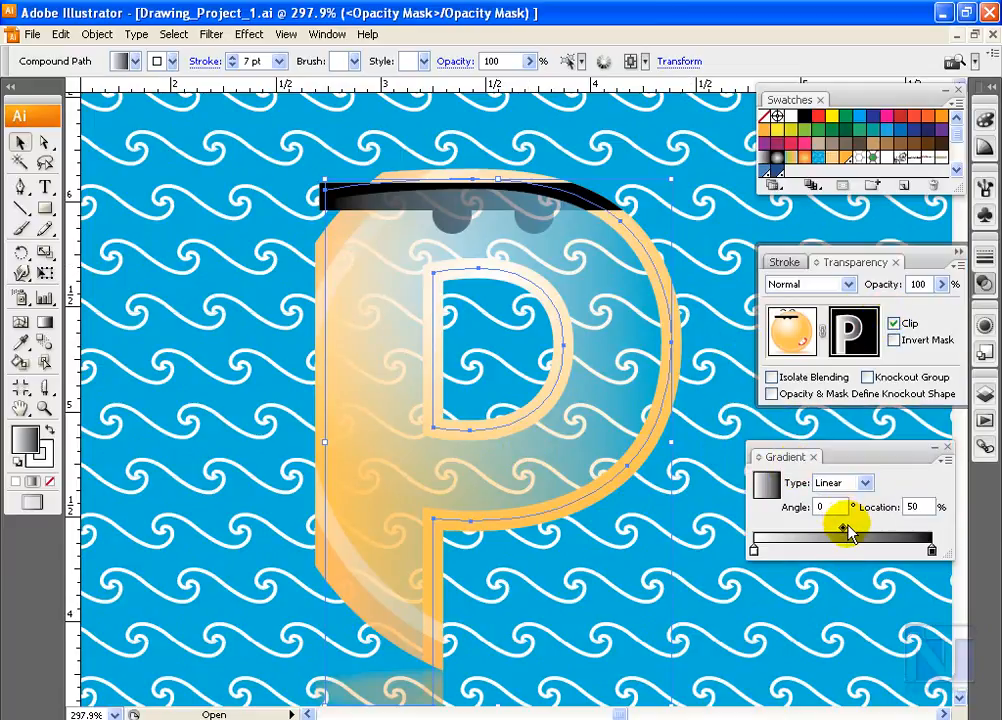
mouse_move(843, 528)
left_mouse_down()
mouse_move(873, 534)
mouse_move(757, 527)
mouse_move(906, 530)
mouse_move(838, 530)
mouse_move(807, 545)
mouse_move(861, 541)
mouse_move(876, 556)
mouse_move(778, 553)
mouse_move(845, 552)
left_mouse_up()
left_click(812, 557)
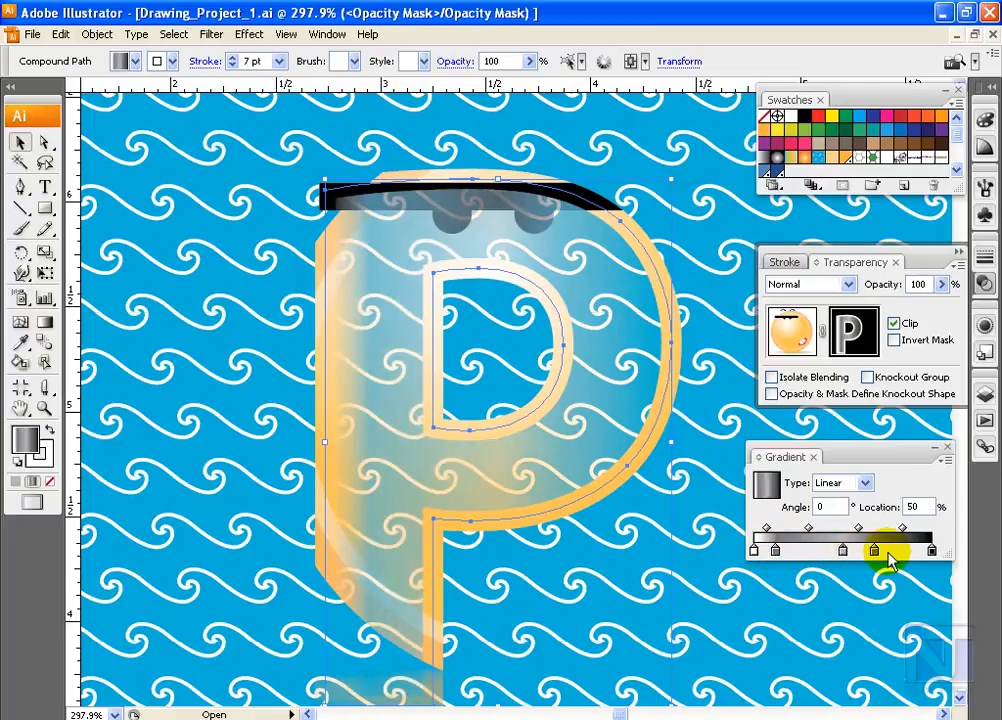
left_click(775, 550)
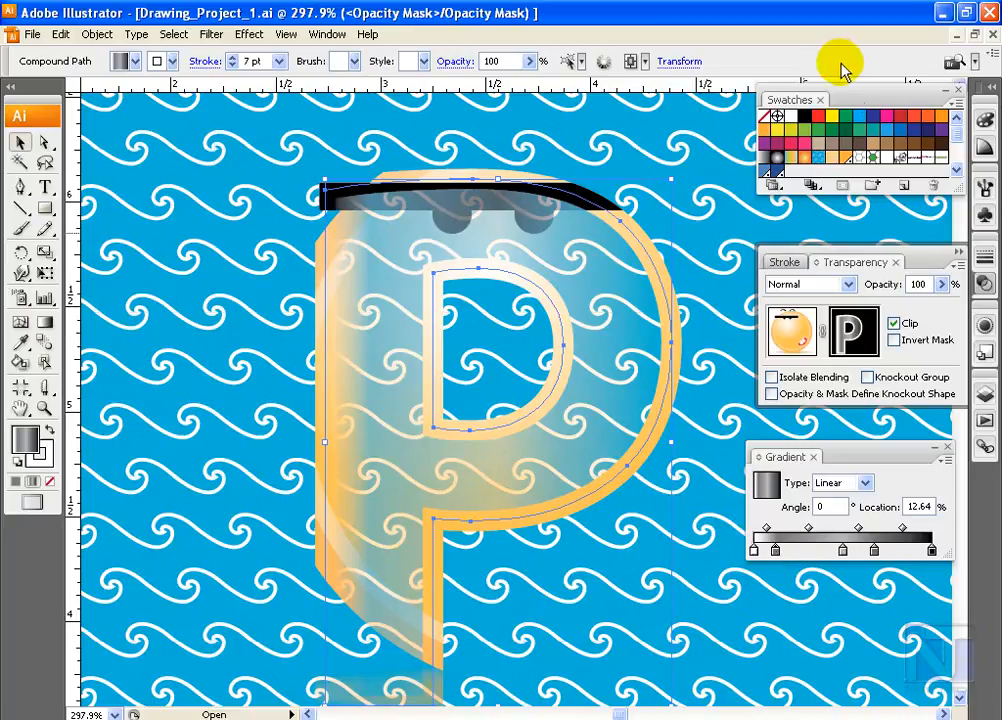
Set the angle of the mask letter's gradient to 45 degrees
left_click(841, 506)
key("BackSpace")
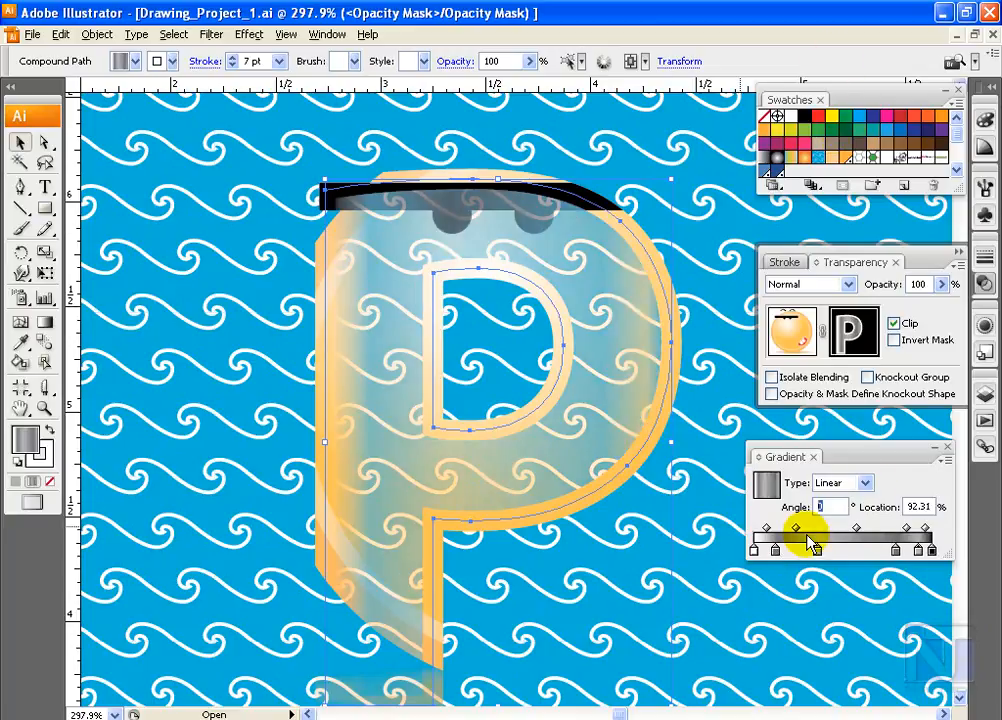
type("45")
key("Return")
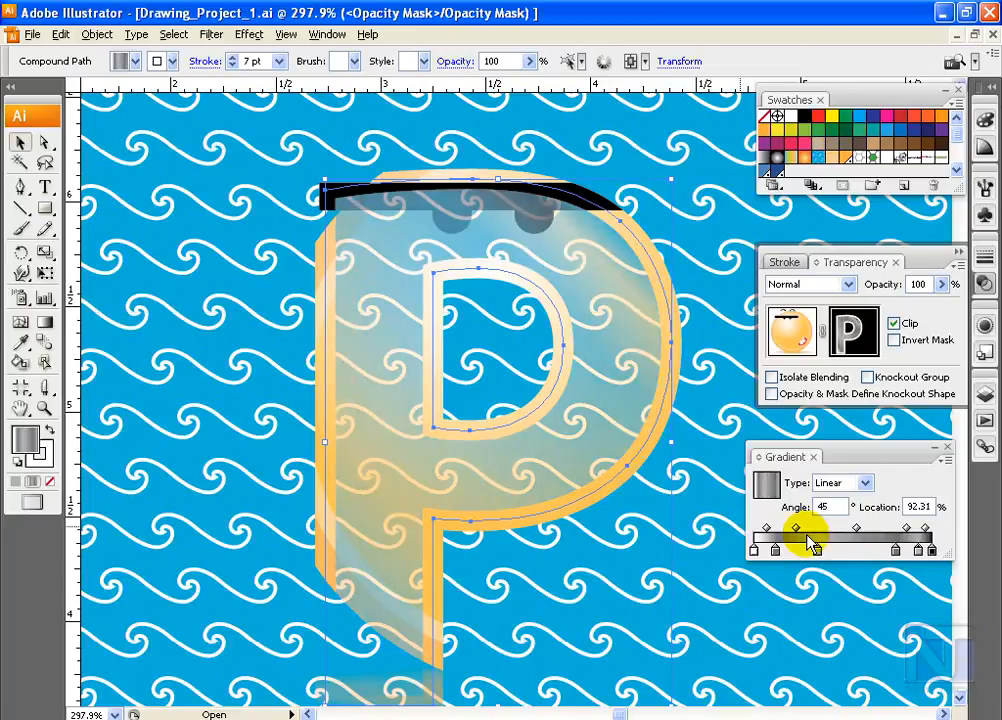
Set the angle of the mask letter's gradient to 90 degrees
left_click(838, 507)
key("BackSpace")
key("BackSpace")
type("90")
key("Return")
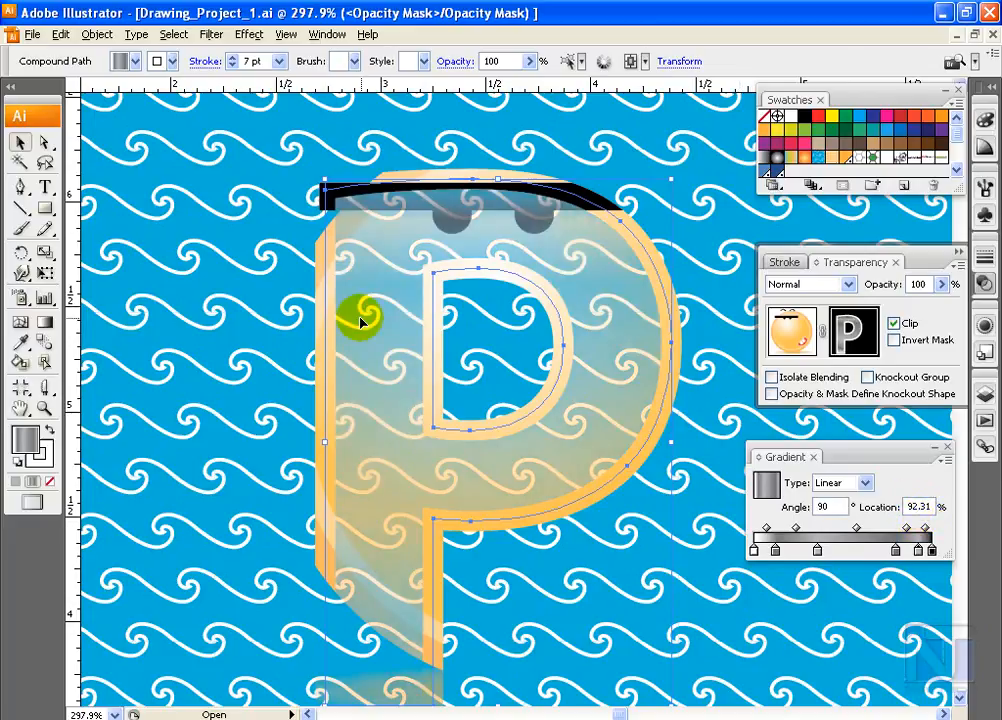
Try a 10 pt stroke on the mask letter and settle on 2 pt
left_click(173, 62)
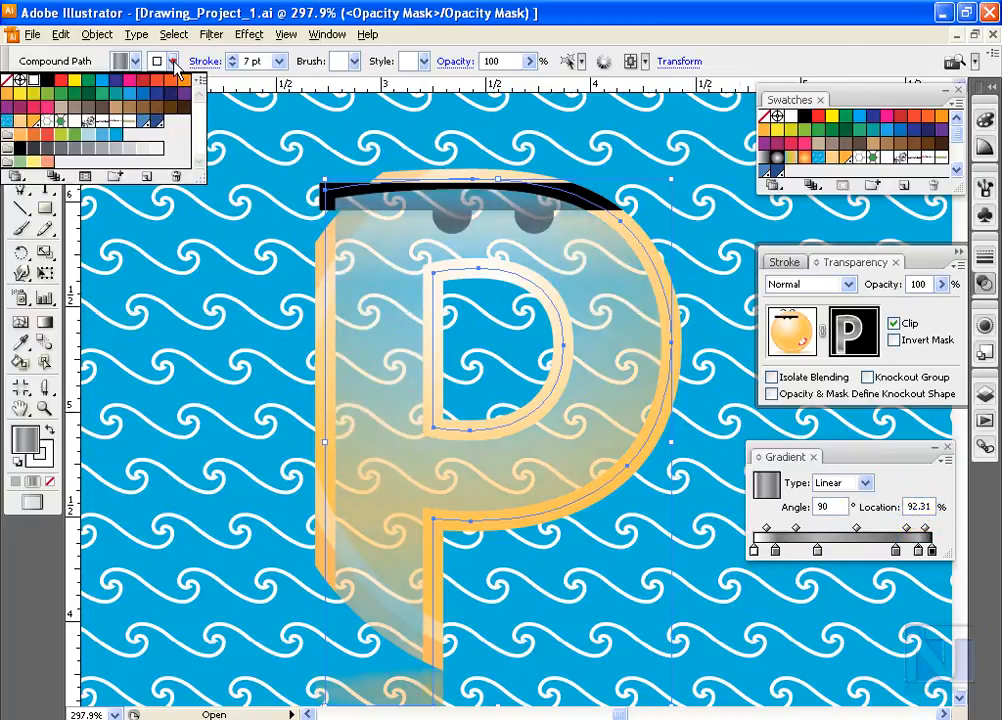
left_click(229, 20)
left_click(279, 61)
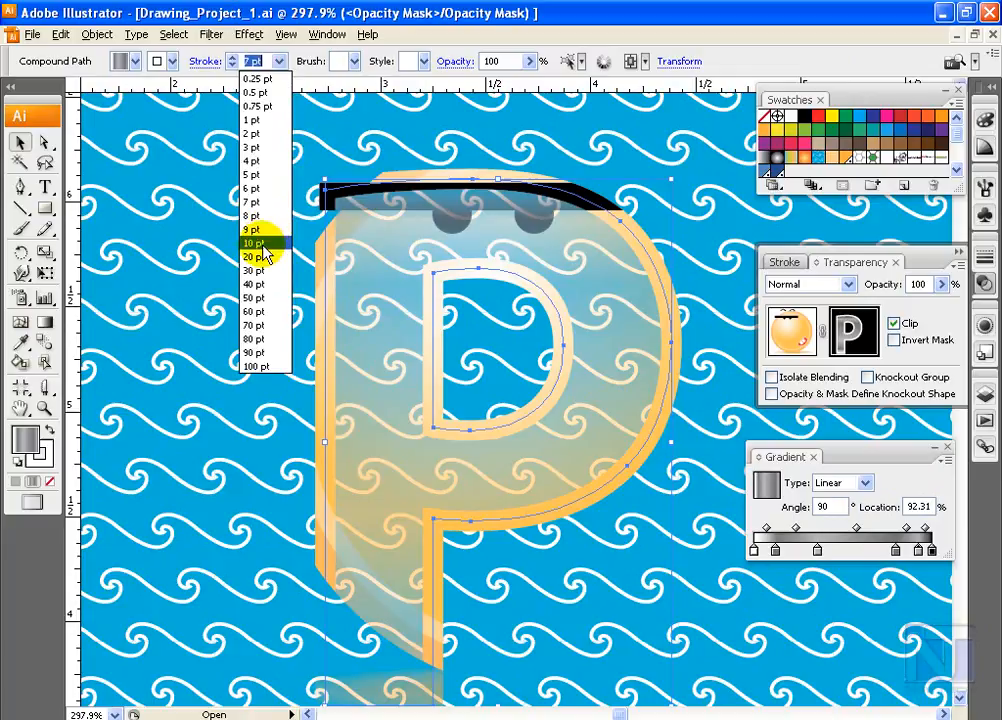
left_click(262, 243)
left_click(280, 62)
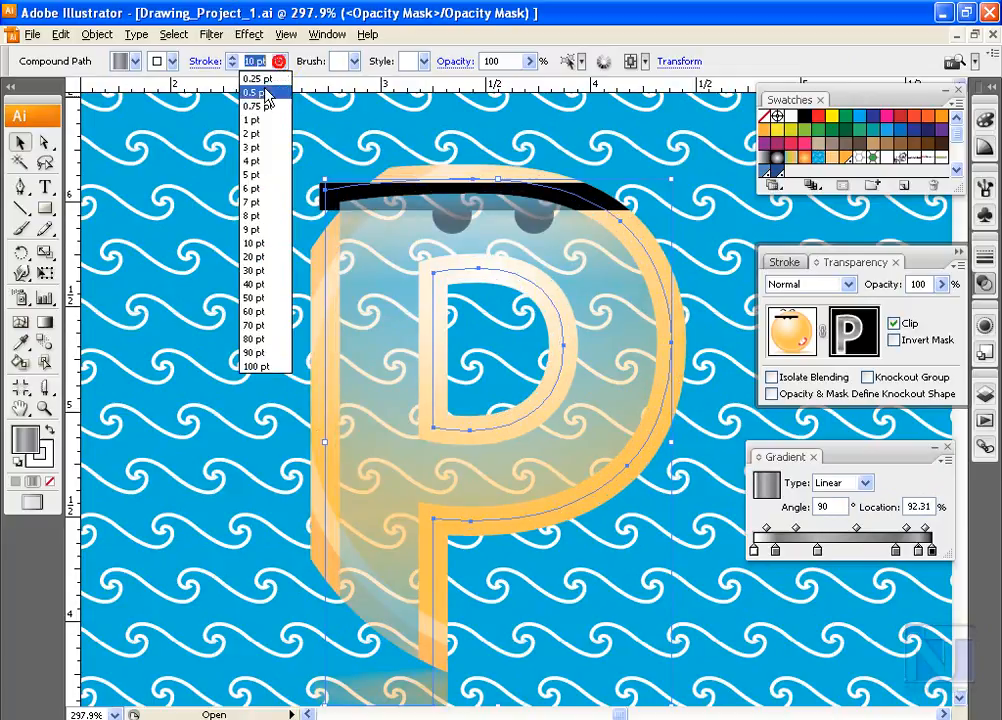
left_click(263, 133)
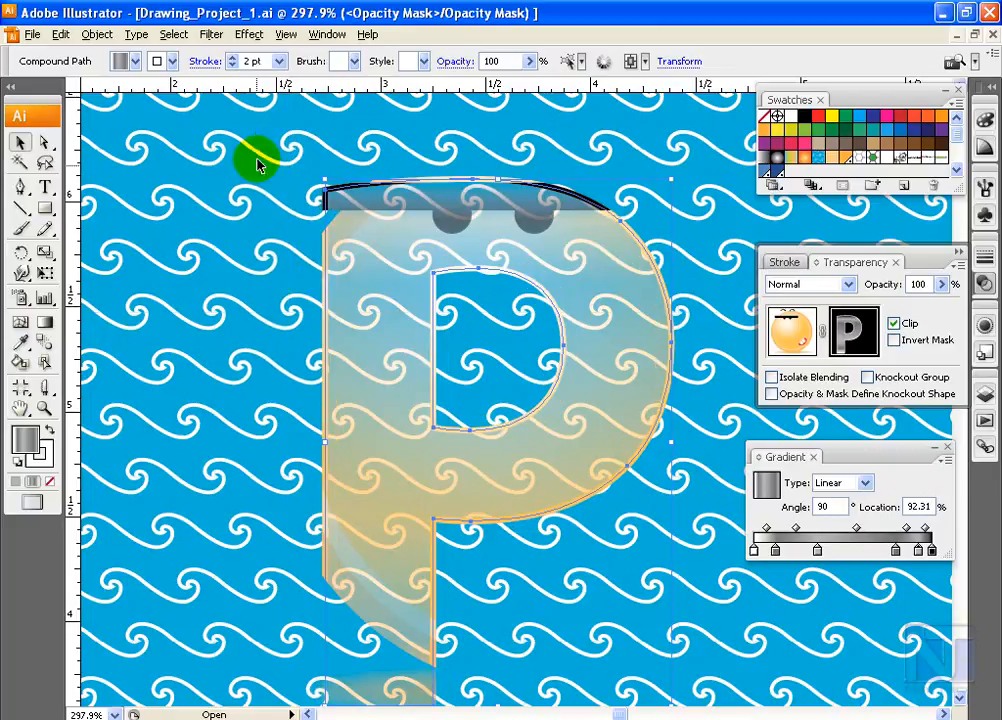
Try a black stroke on the mask letter and set its stroke to none
left_click(38, 446)
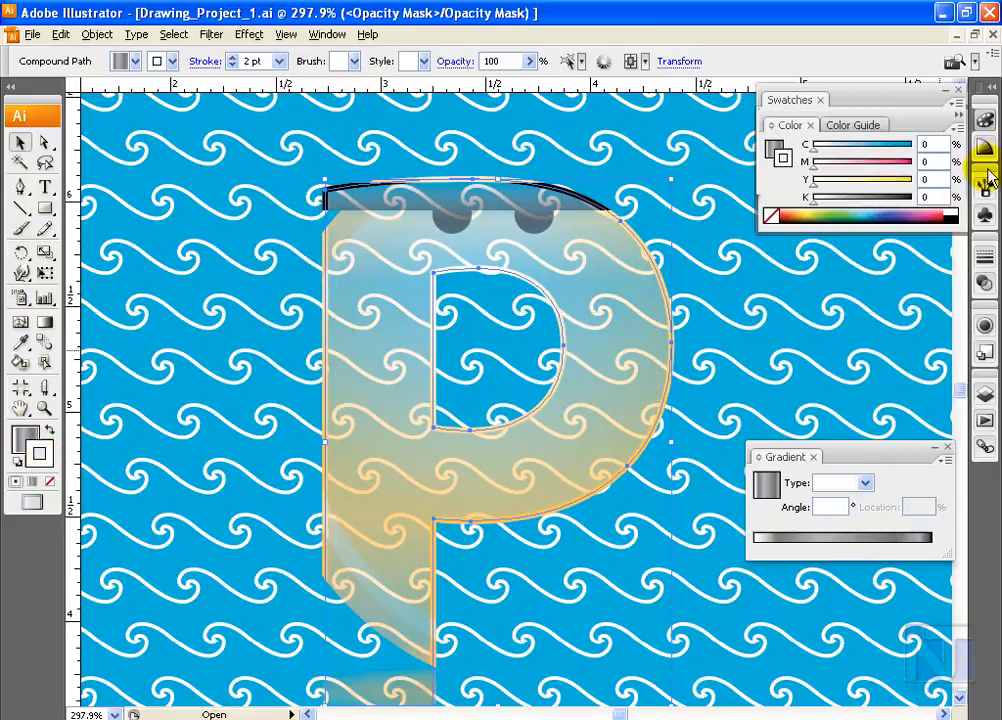
left_click(948, 215)
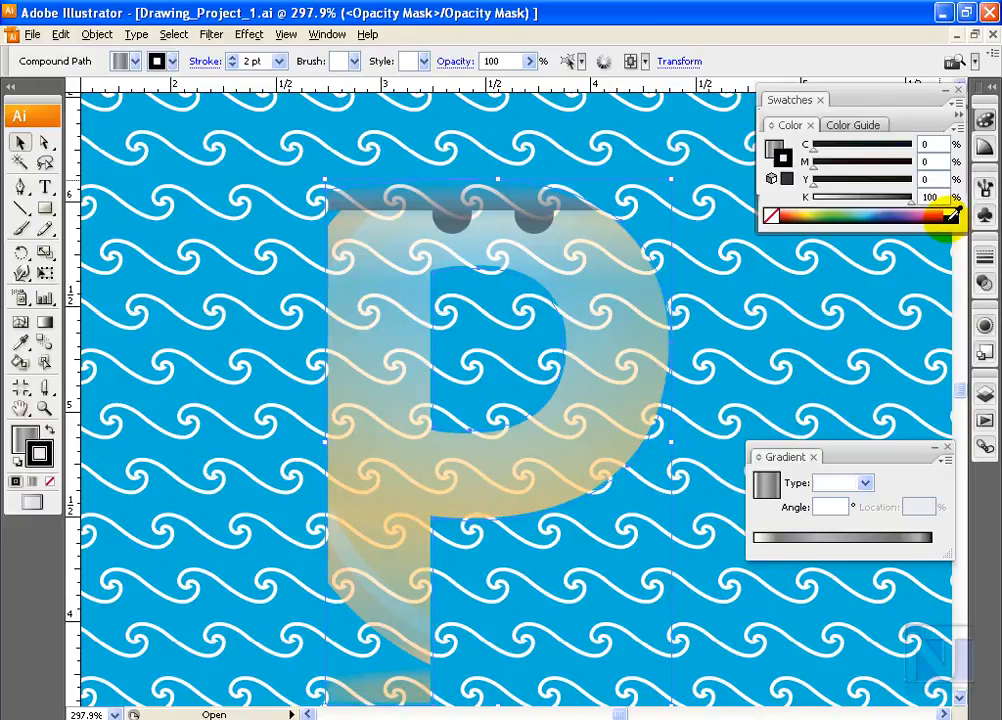
left_click(51, 481)
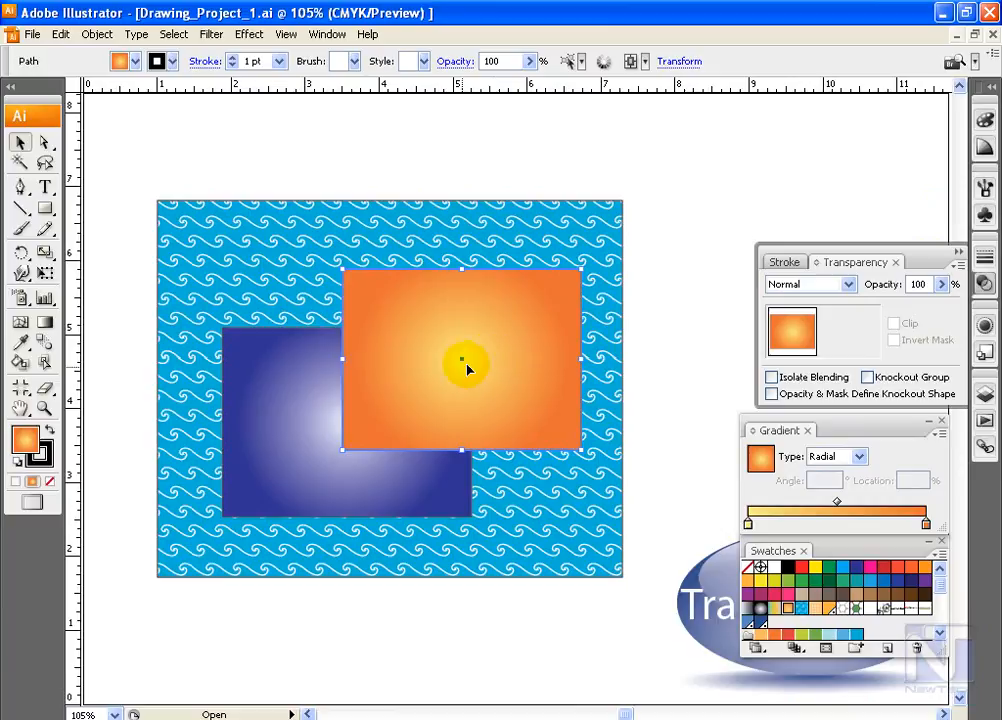
Set the blending mode of the orange gradient rectangle to Hard Light
left_click(848, 285)
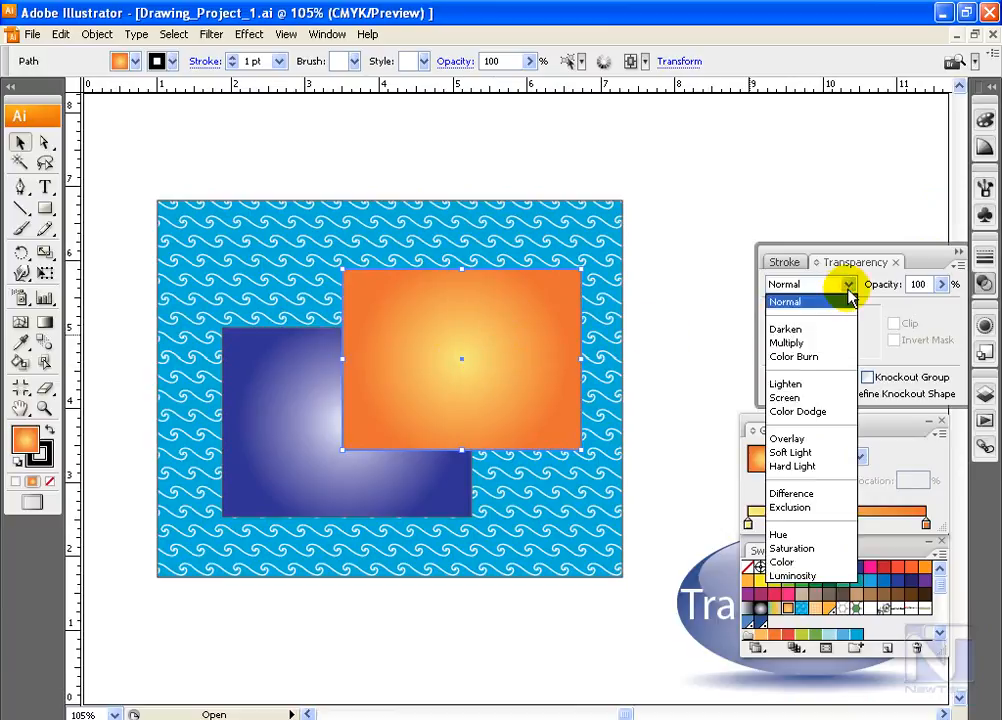
left_click(812, 466)
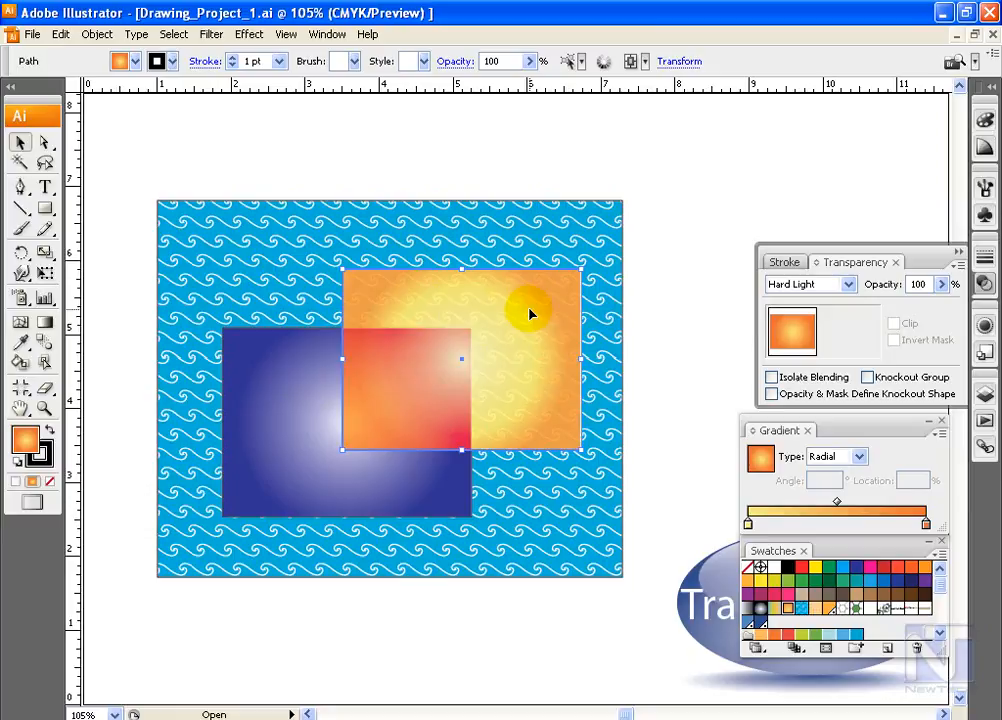
Select the blue and orange gradient rectangles together and group them
left_click(388, 402)
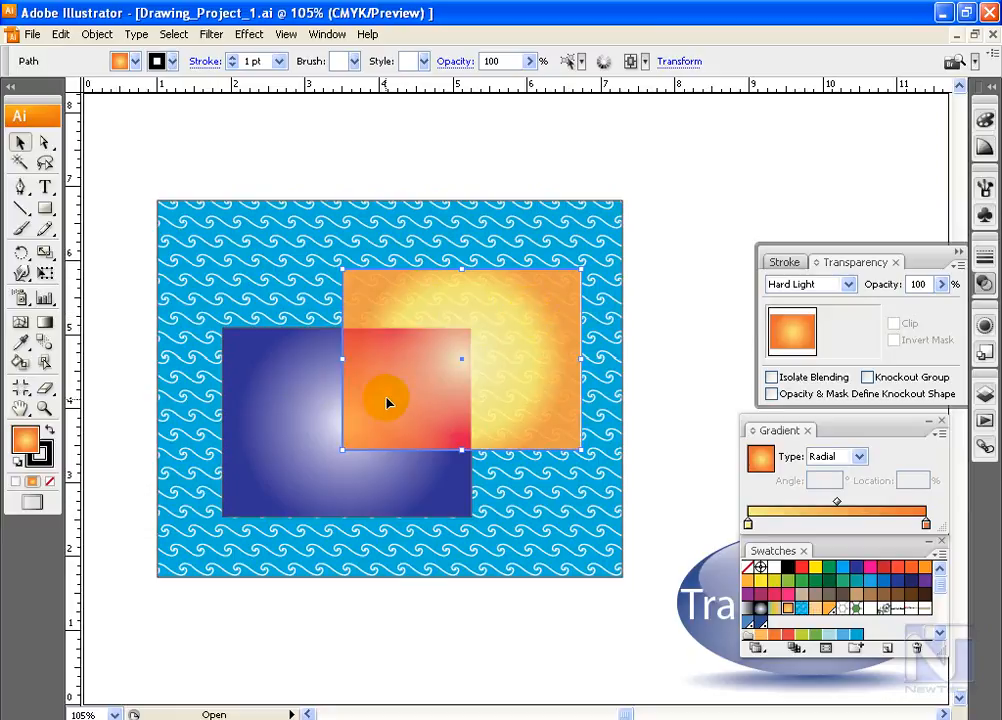
left_click(318, 408)
left_click(518, 428, "shift")
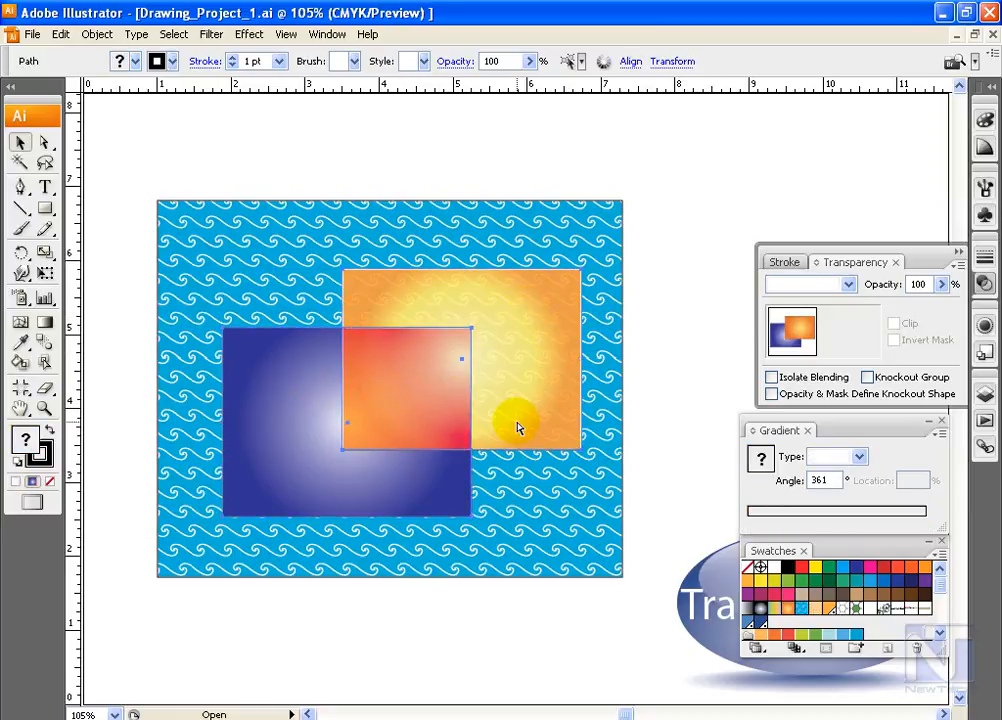
key("ctrl+g")
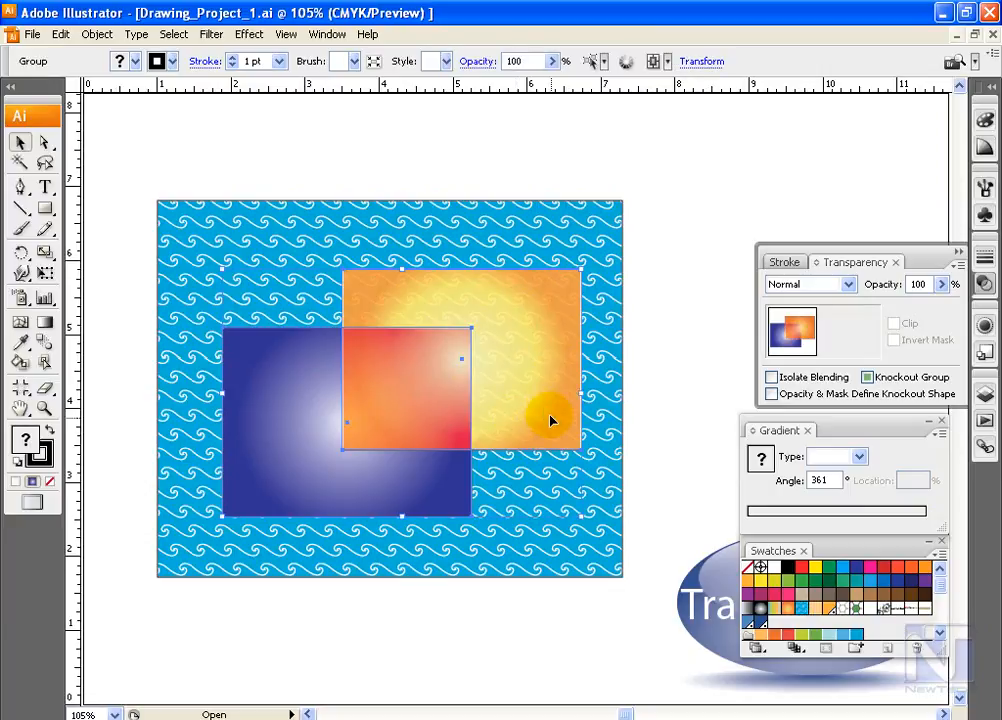
Turn on Isolate Blending for the group of two rectangles and ungroup them
left_click(986, 394)
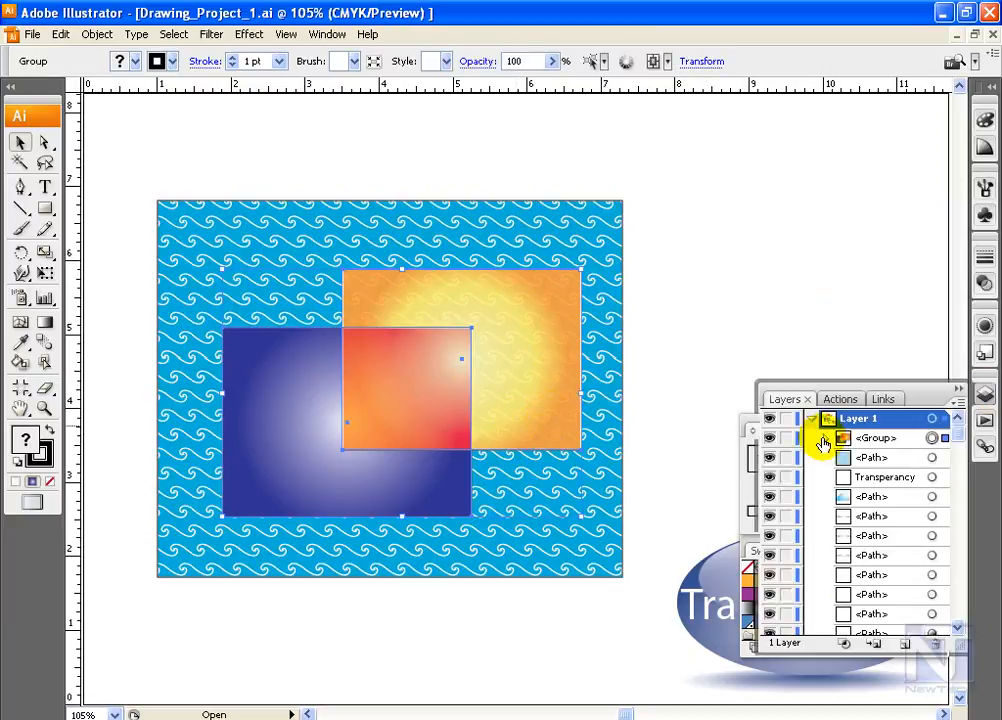
left_click(826, 439)
left_click(985, 284)
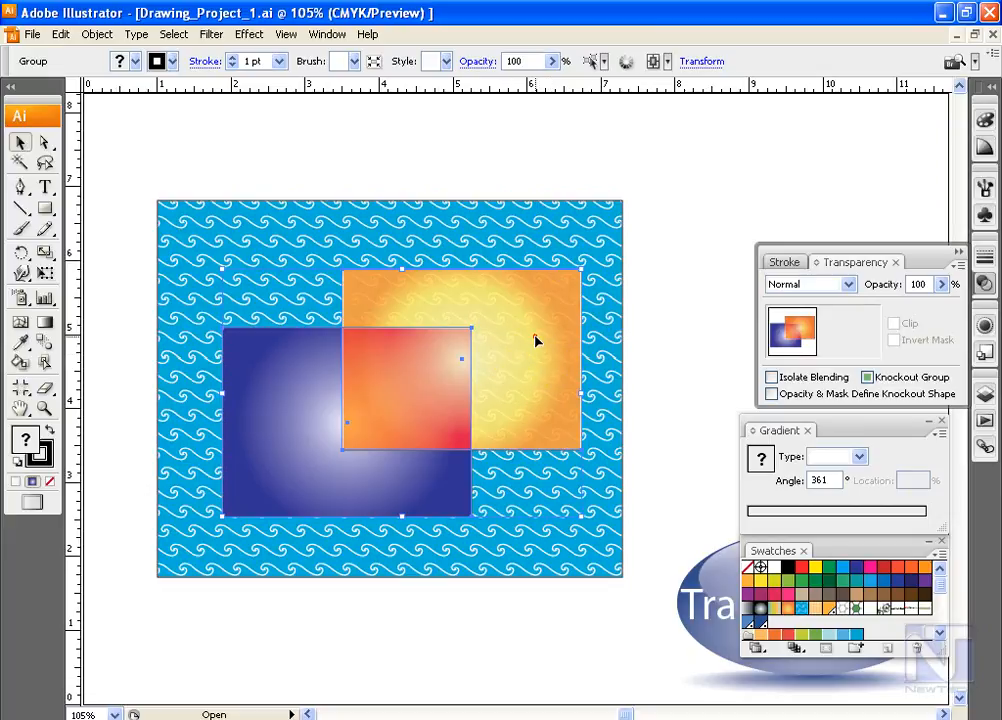
left_click(771, 377)
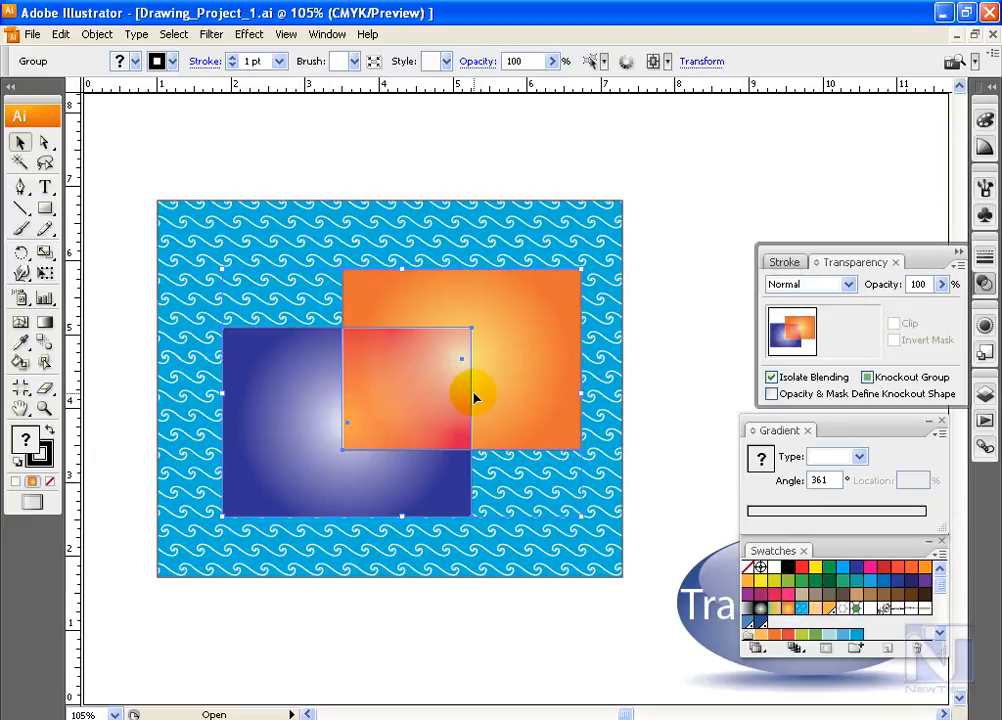
left_click(97, 34)
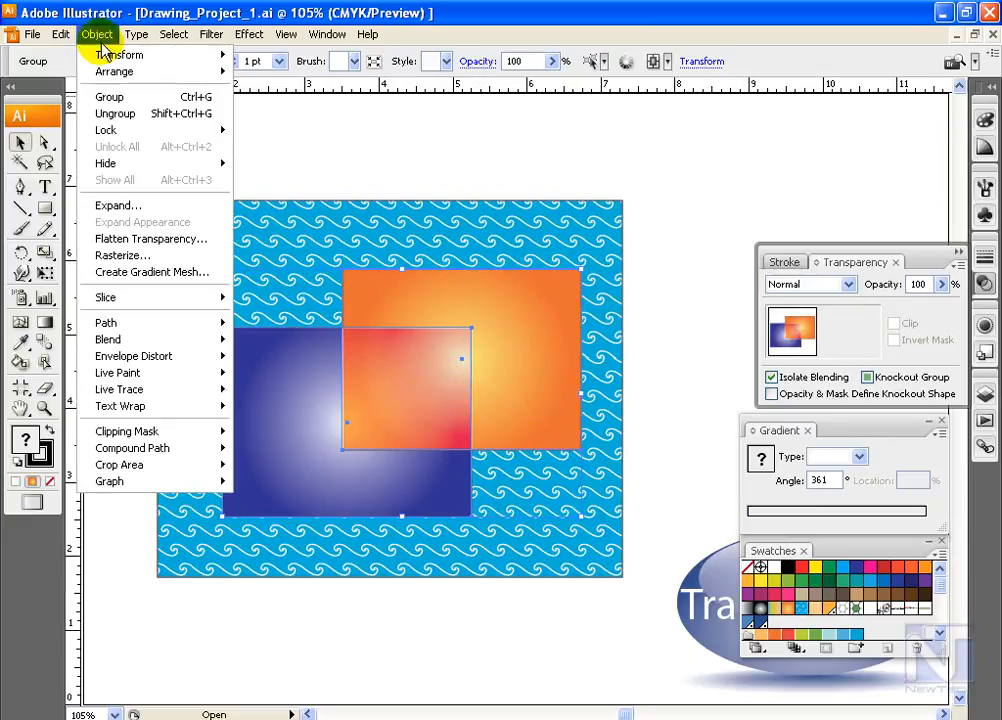
left_click(163, 114)
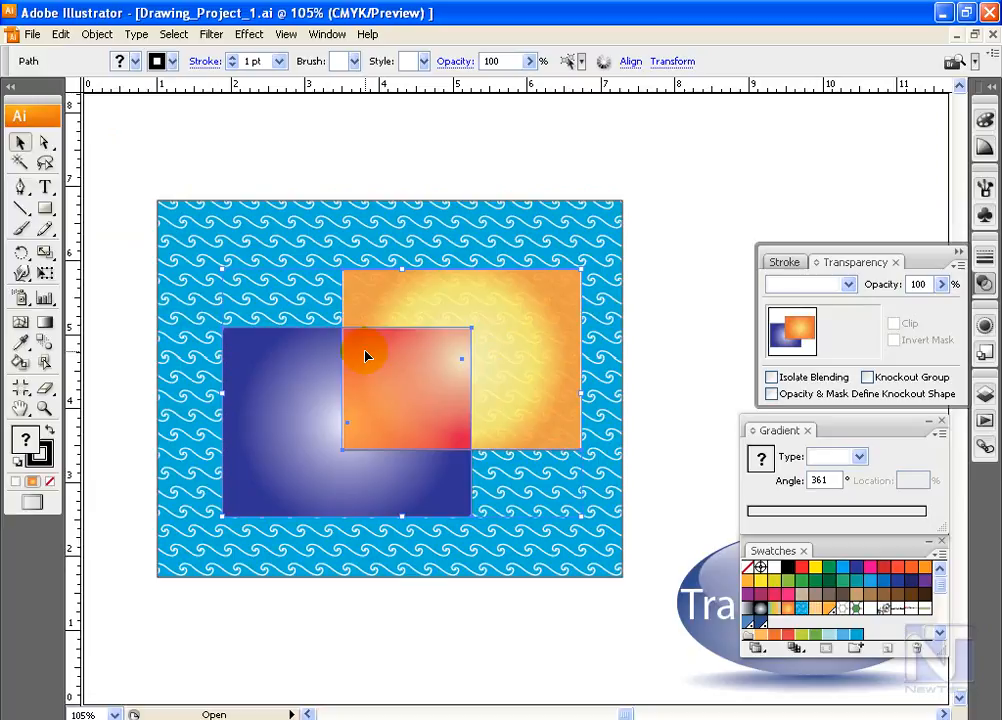
Check the blending mode of the orange, blue and wave-pattern rectangles in turn, and browse the available modes for the orange one
left_click(503, 350)
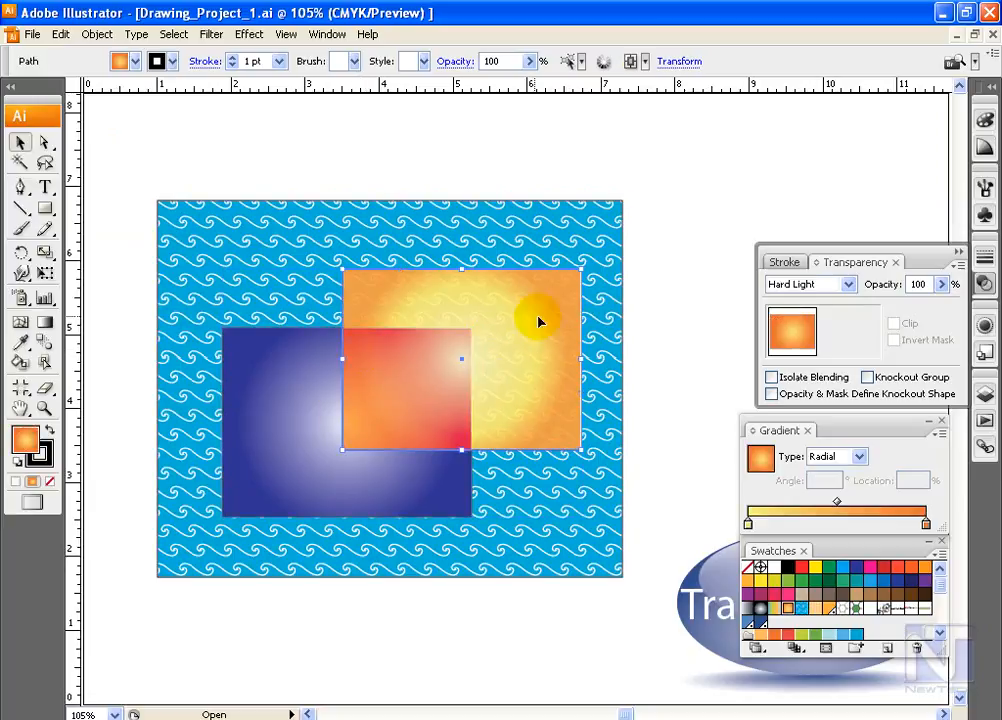
left_click(293, 385)
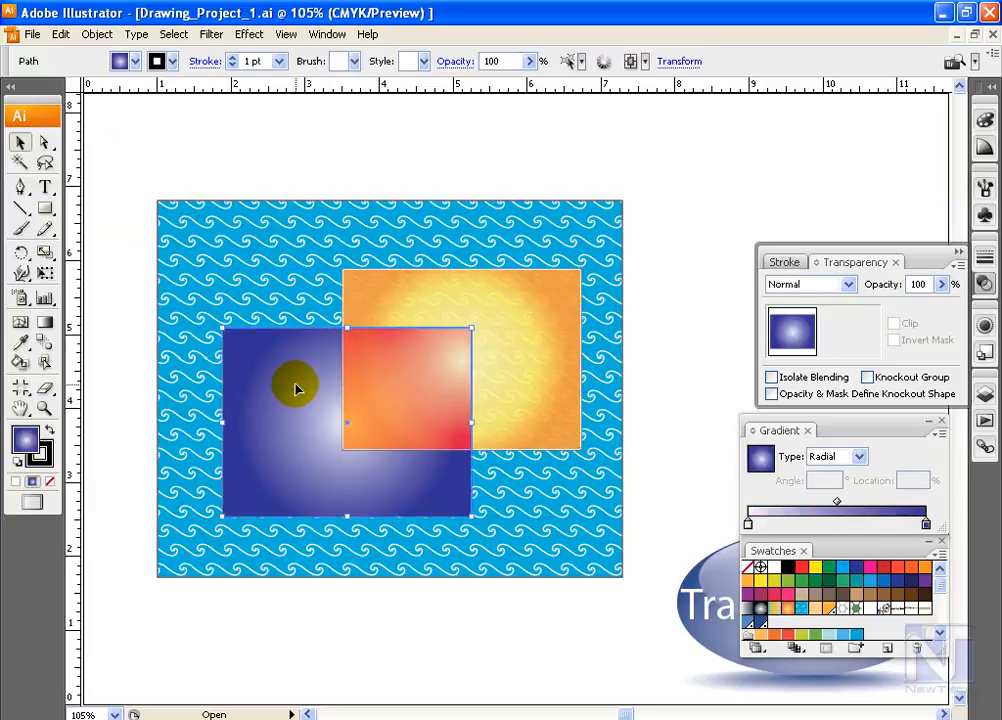
left_click(268, 277)
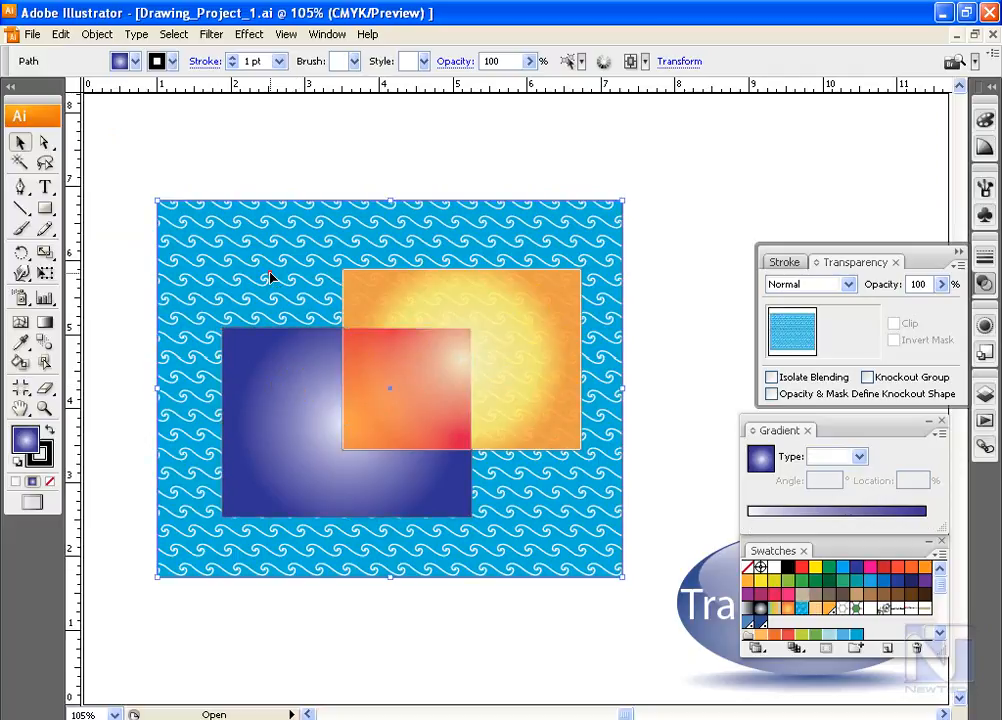
left_click(447, 357)
left_click(848, 286)
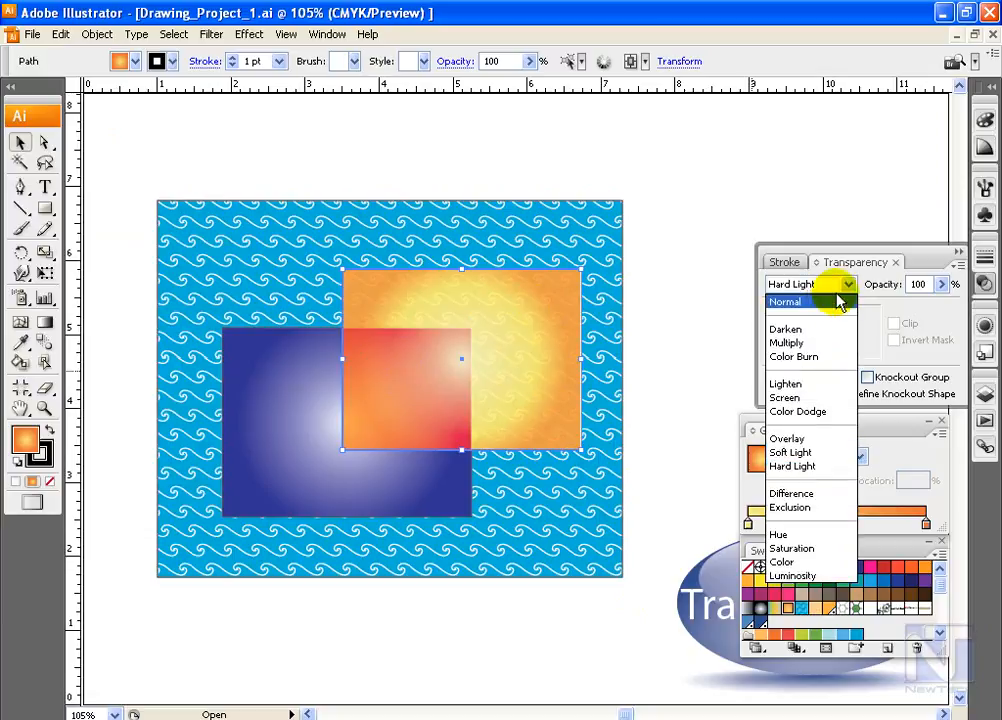
left_click(805, 383)
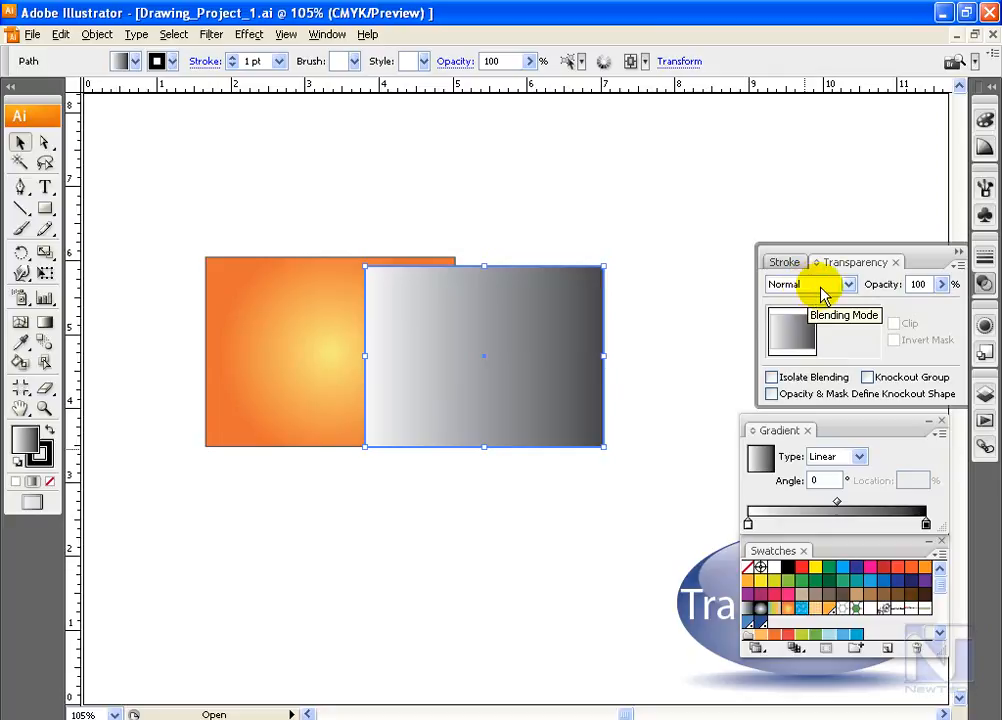
Set the grey gradient rectangle's blending mode to Darken and move it left so it overlaps more of the orange rectangle
left_click(843, 285)
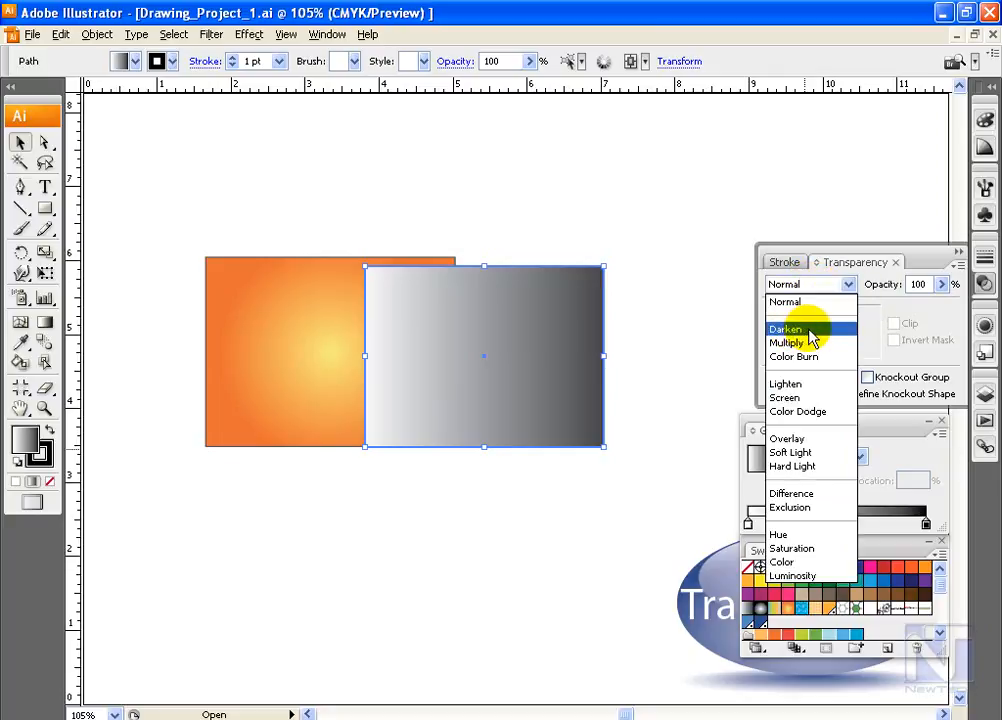
left_click(808, 332)
left_click_drag(566, 362, 483, 356)
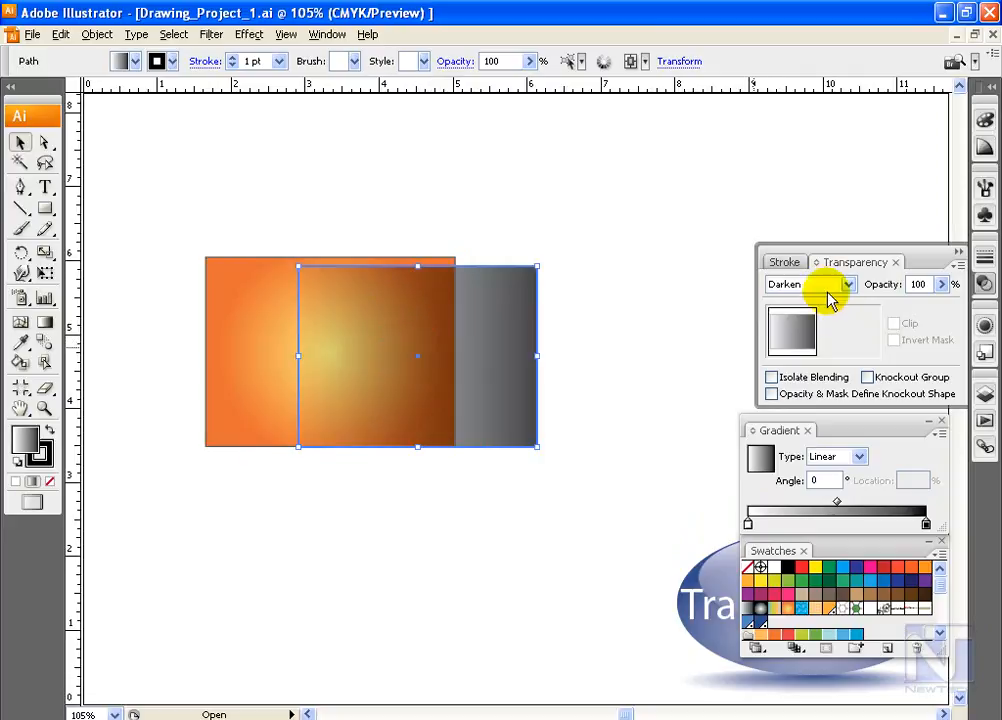
Try the Multiply blending mode on the front rectangle and change its gradient fill to solid black
left_click(835, 287)
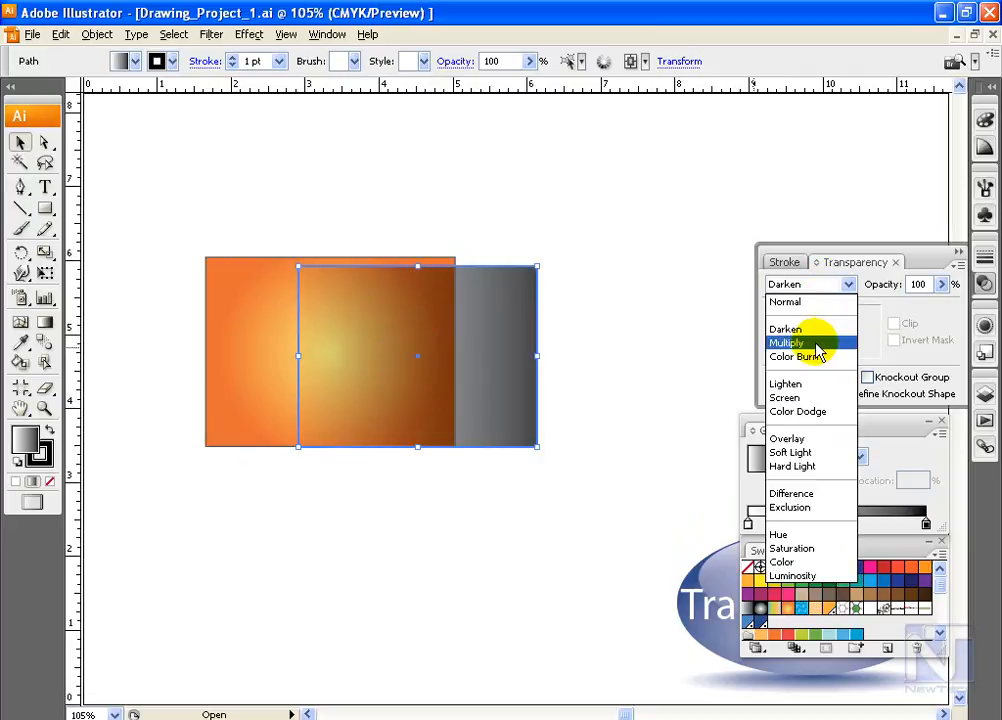
left_click(817, 347)
key("comma")
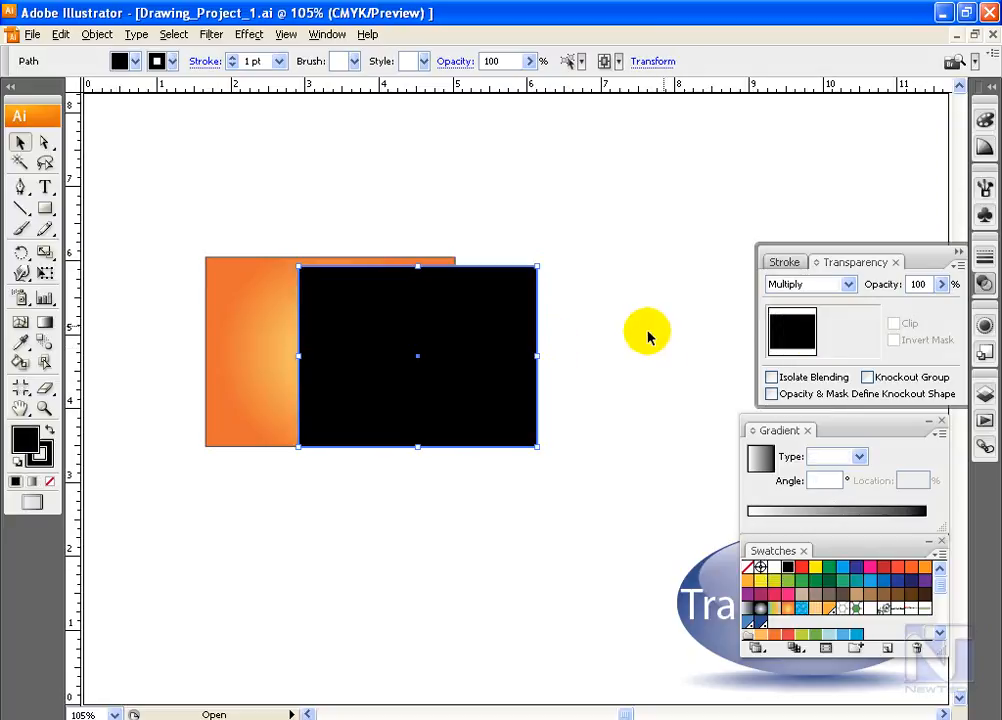
left_click(814, 284)
left_click(816, 217)
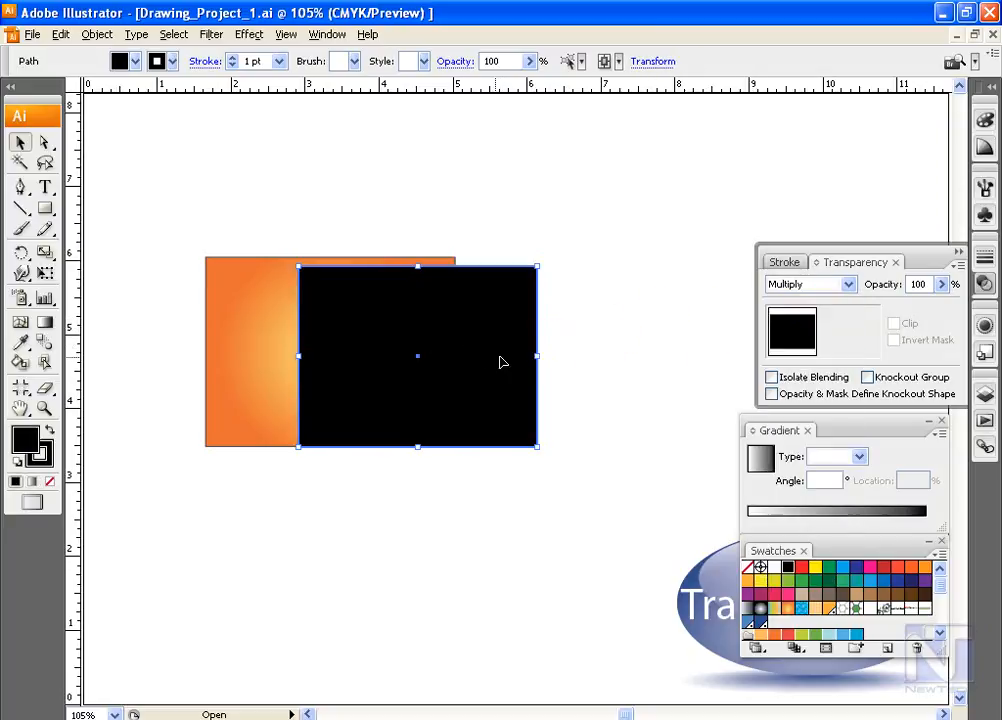
Set the black rectangle's blending mode to Darken, then shift it slightly right and enlarge it a little
left_click(846, 285)
left_click(806, 318)
left_click_drag(512, 356, 524, 350)
left_click_drag(552, 450, 553, 452)
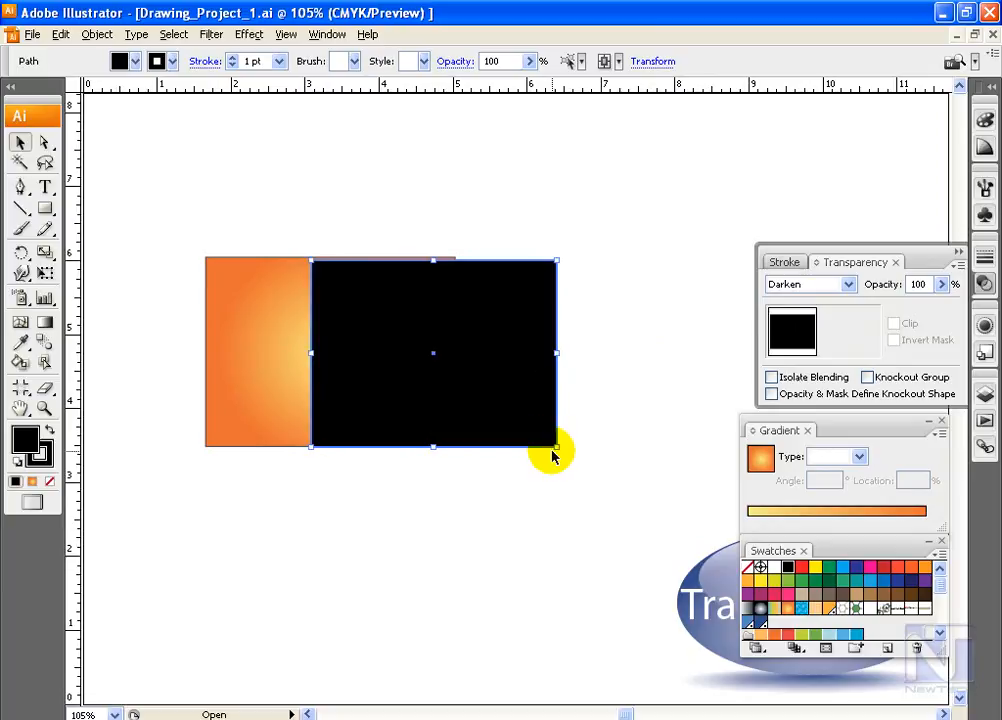
Set the black rectangle's blending mode to Color Burn and nudge it slightly over the orange rectangle
left_click(848, 284)
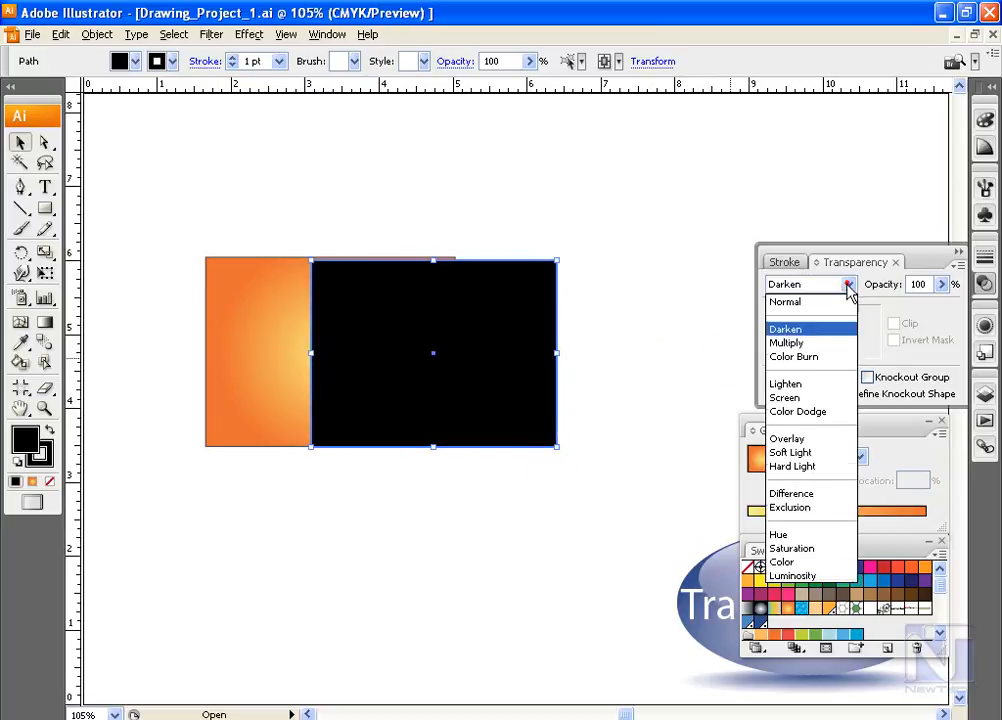
left_click(802, 356)
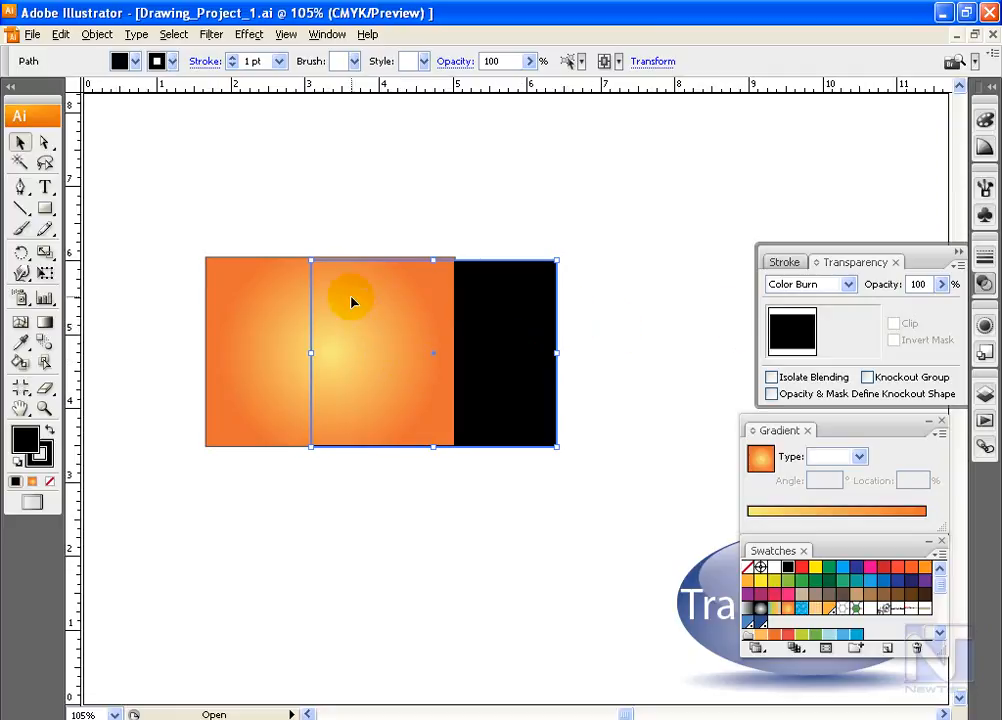
mouse_move(522, 334)
left_mouse_down()
mouse_move(475, 335)
mouse_move(536, 338)
left_mouse_up()
left_click(937, 285)
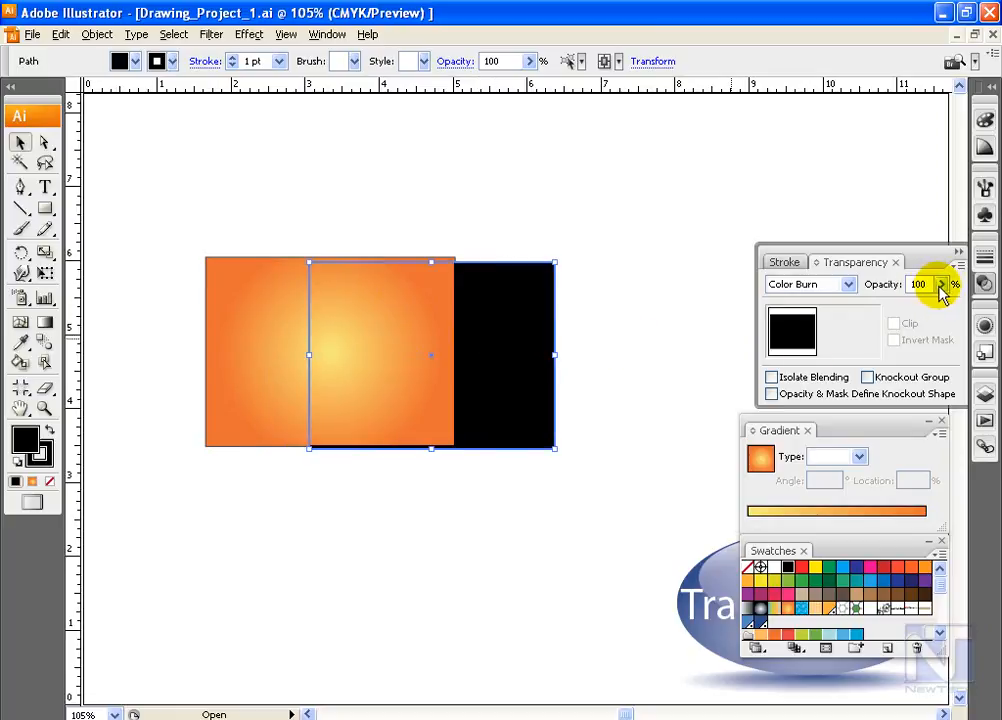
Try a red-orange fill on the front rectangle in Multiply mode, then fill it with dark blue
left_click(794, 331)
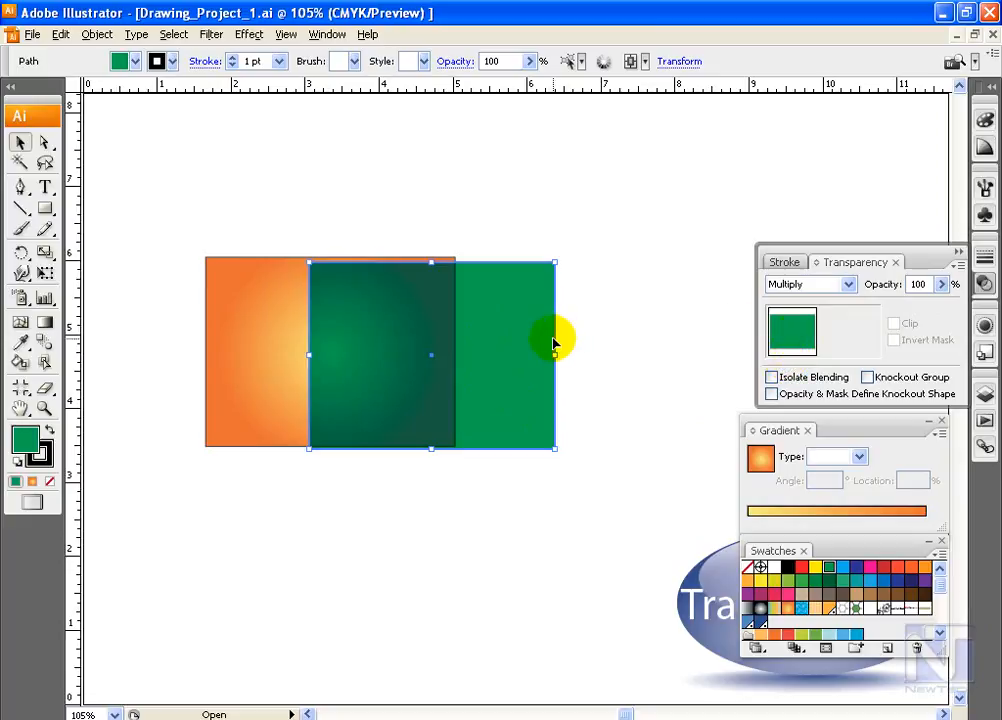
left_click(897, 574)
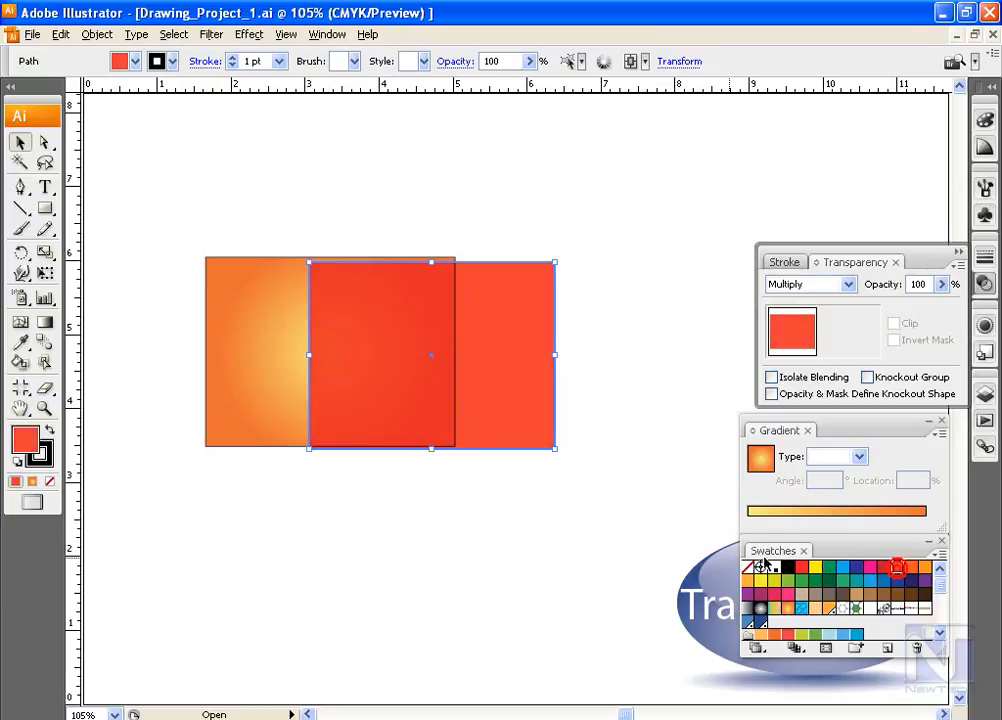
left_click(847, 581)
Try Lighten and Screen on the blue rectangle, then move it up and right and apply Color Dodge
left_click(812, 284)
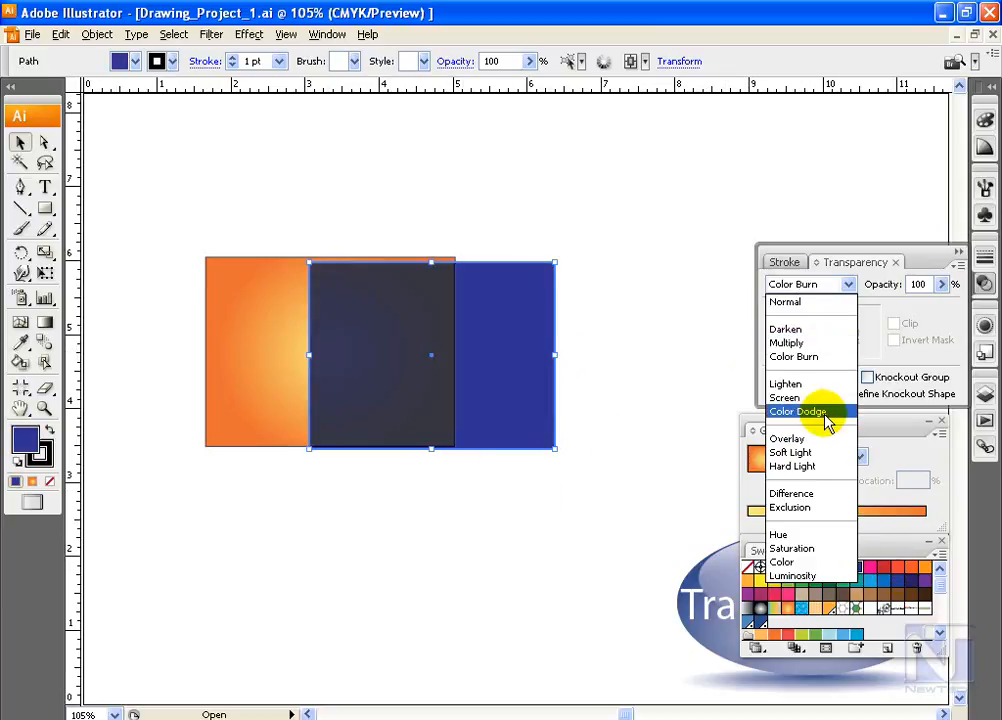
left_click(815, 384)
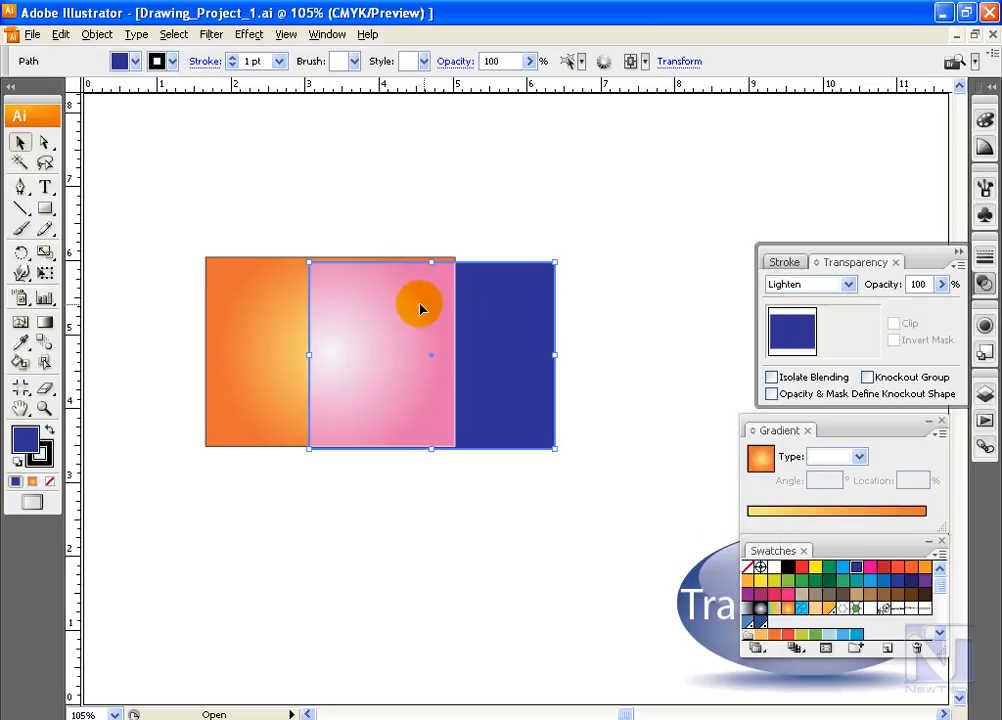
left_click(831, 285)
left_click(800, 398)
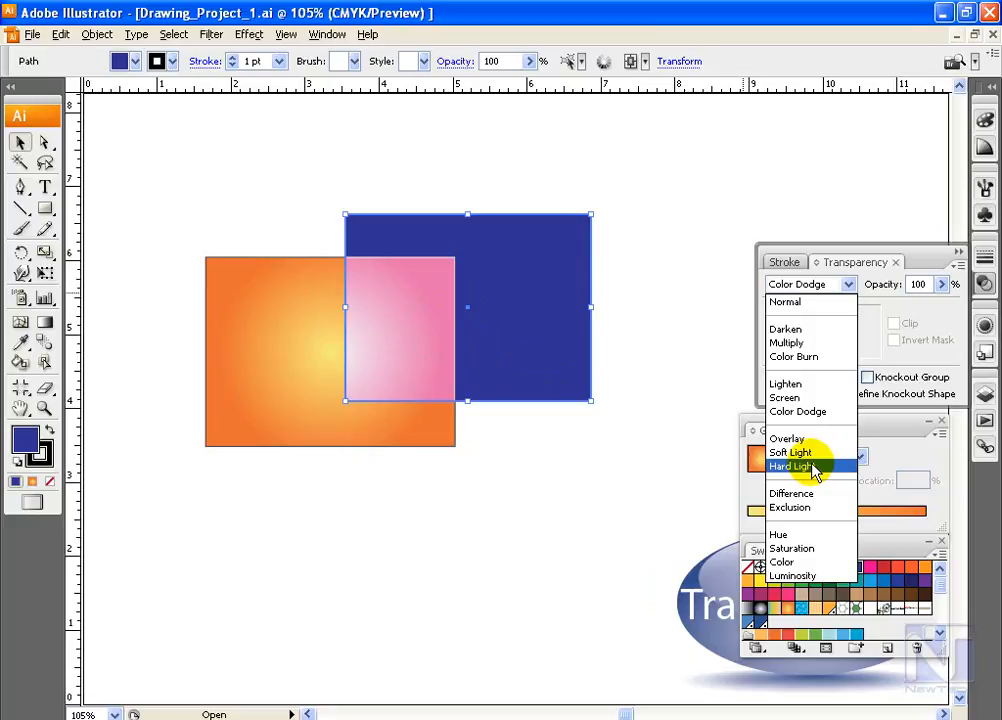
left_click(814, 439)
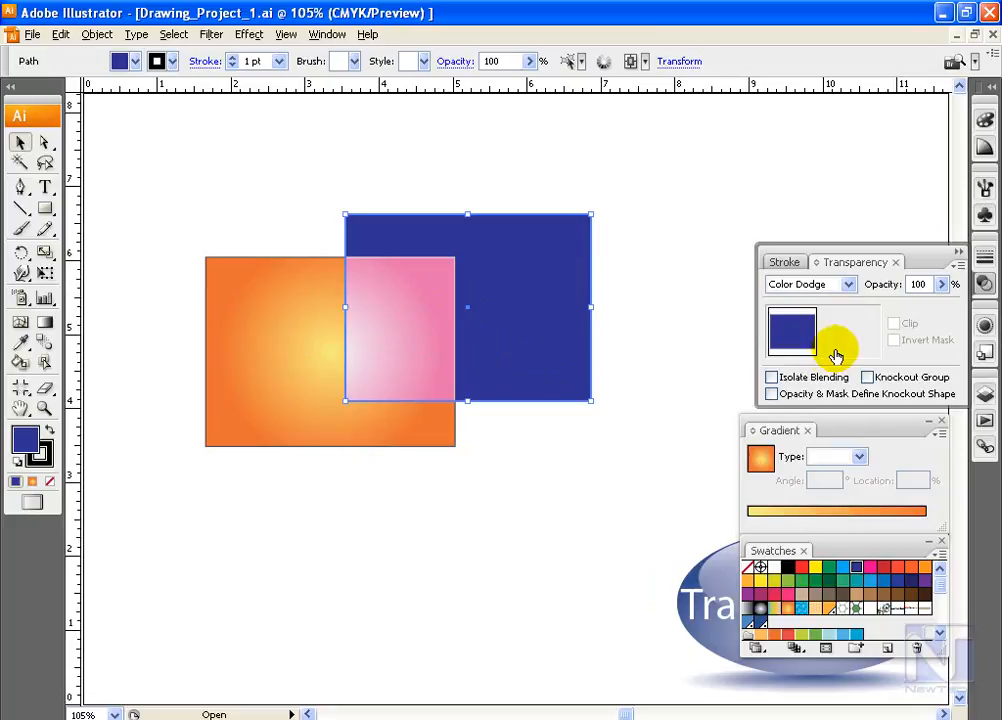
Try Soft Light and Hard Light on the blue rectangle, then set its blending mode to Difference
left_click(846, 286)
left_click(792, 452)
left_click(846, 286)
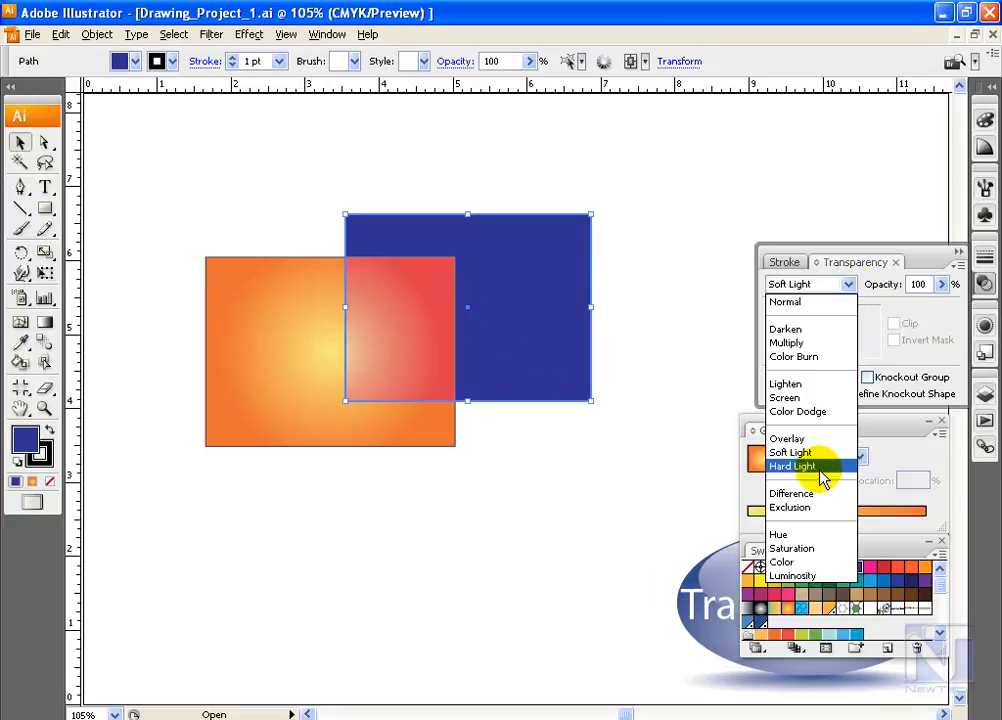
left_click(792, 466)
left_click(852, 286)
left_click(792, 480)
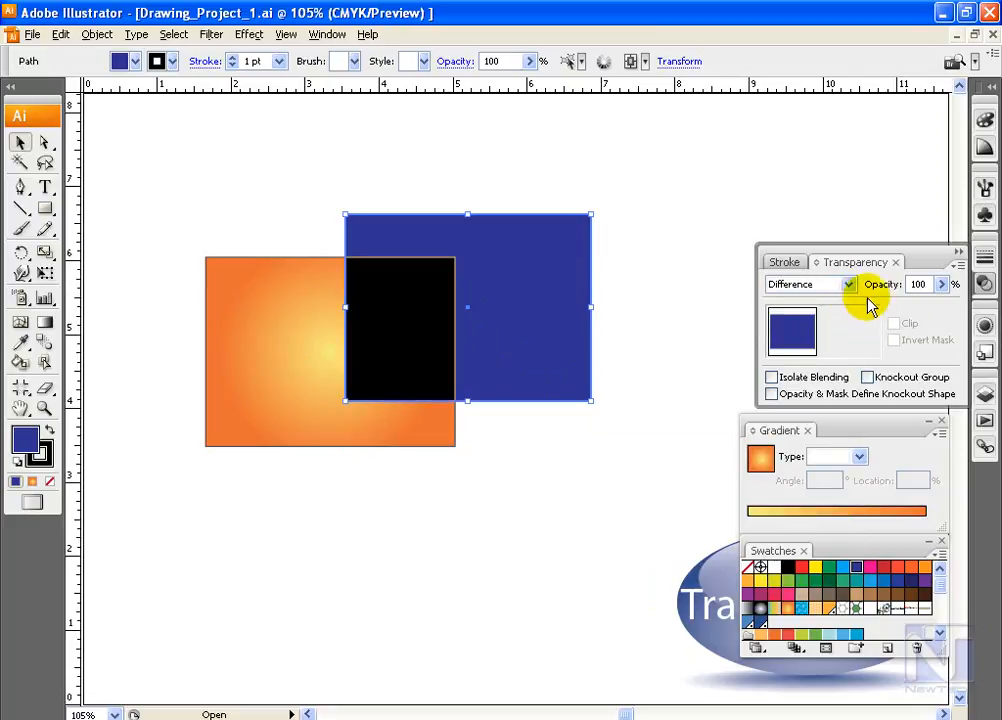